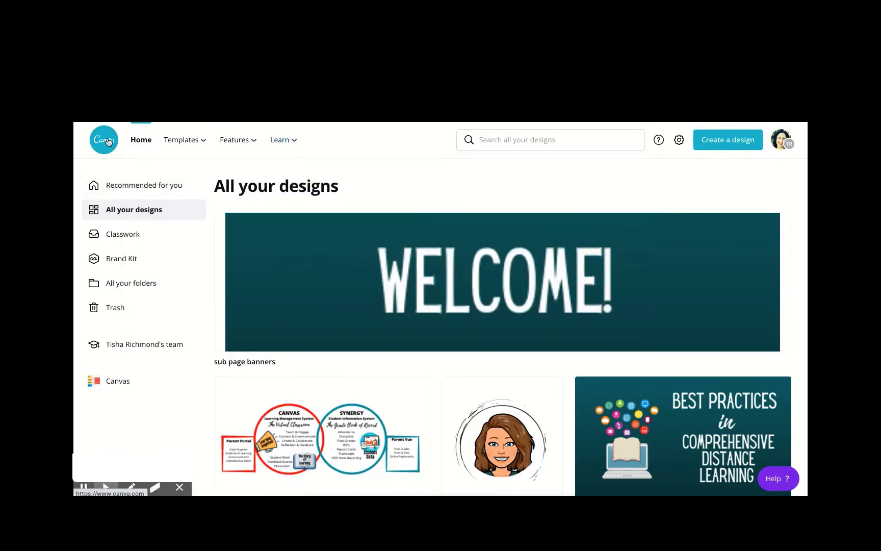
# - Create a new design with custom dimensions of 1600 × 400 px
pyautogui.click(115, 180)
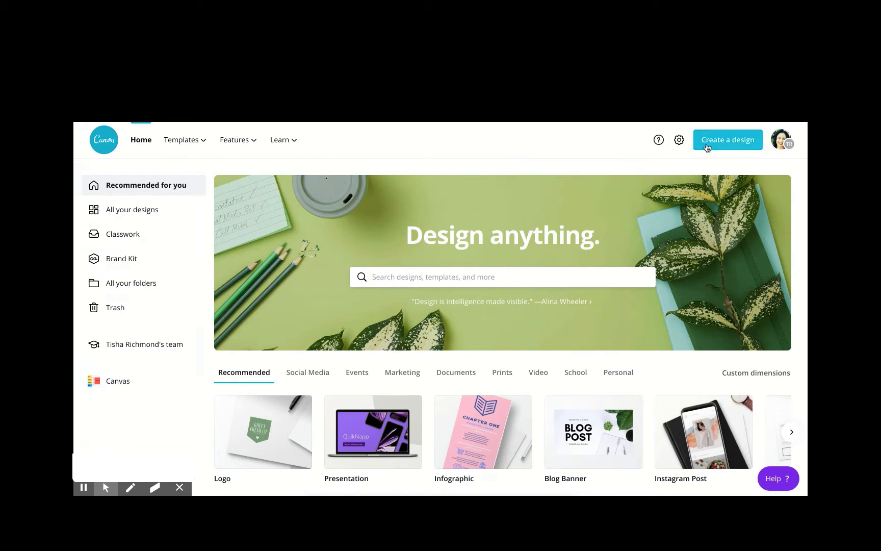
pyautogui.click(734, 142)
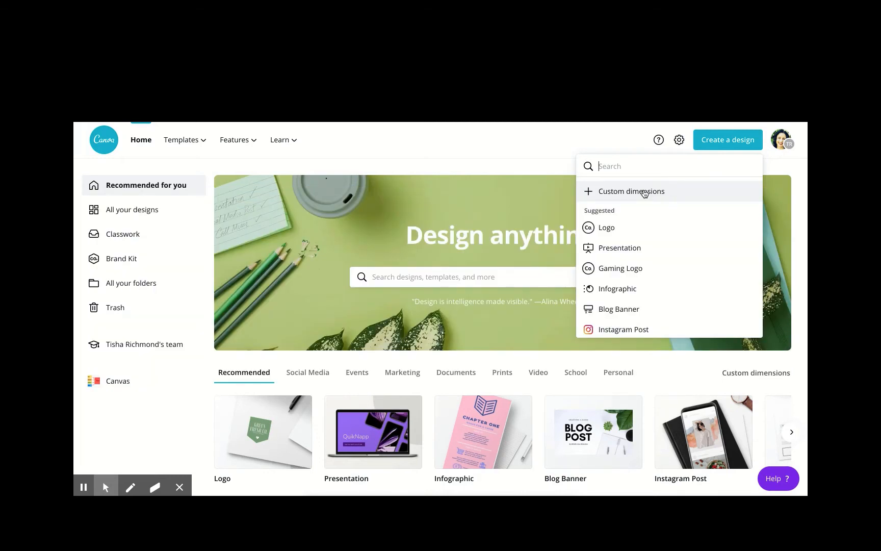
pyautogui.click(641, 191)
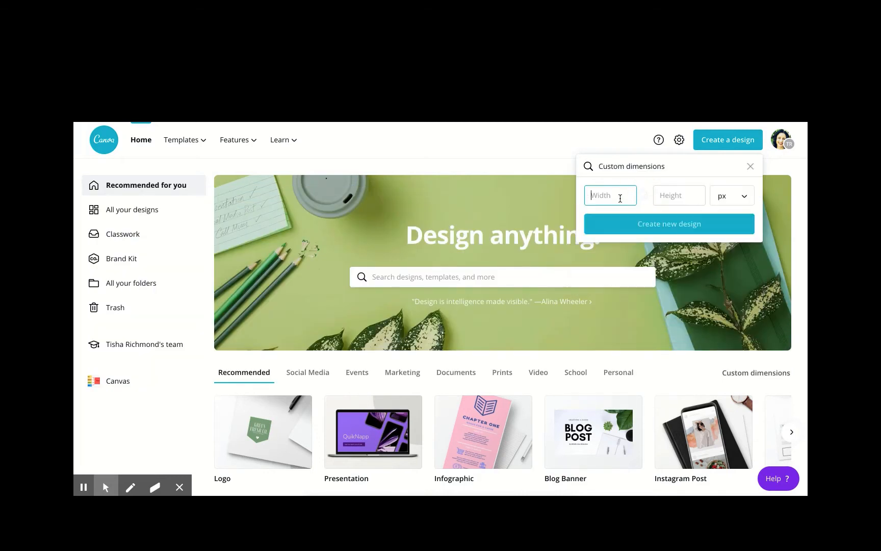
pyautogui.write('1600')
pyautogui.click(661, 194)
pyautogui.write('400')
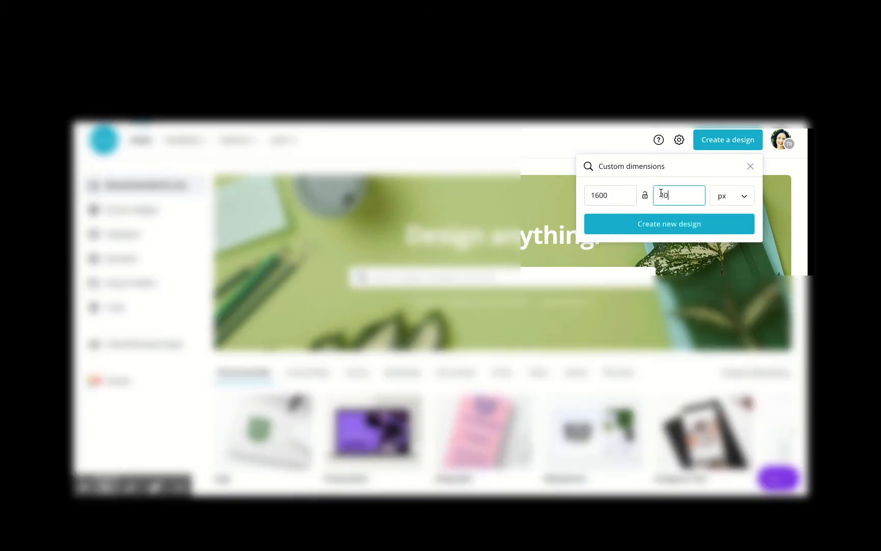
pyautogui.click(674, 225)
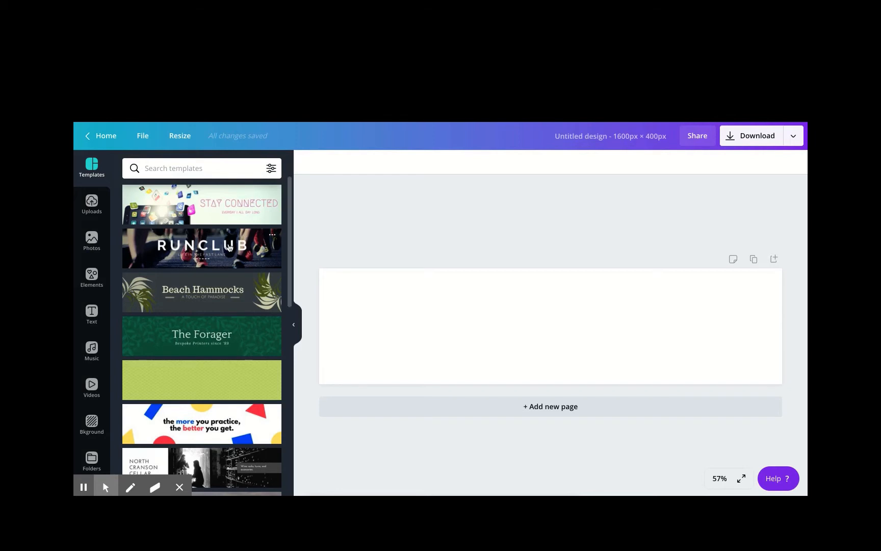
# - Apply the "the more you practice, the better you get." banner template with coloured shapes to the blank page
pyautogui.scroll(-3, 235, 305)
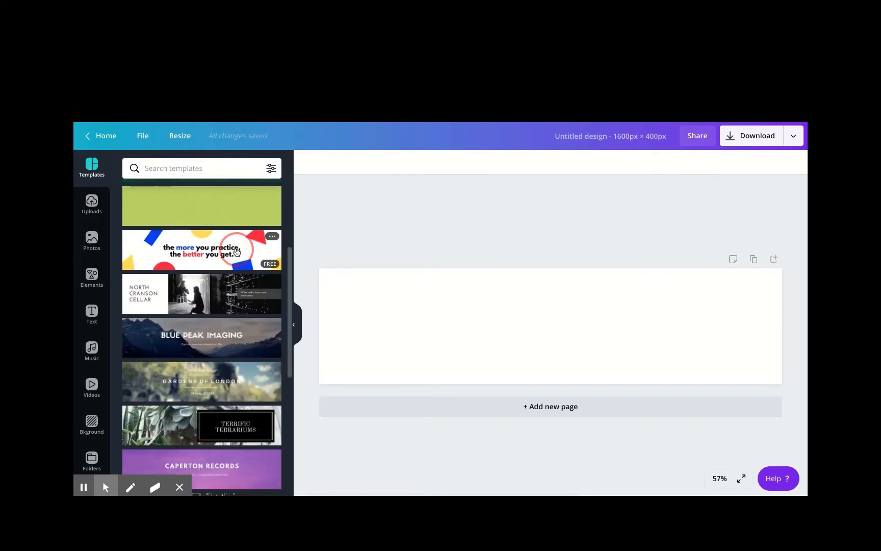
pyautogui.click(237, 250)
# - Replace the banner's quote text with CLASSWORK in capitals
pyautogui.click(439, 324)
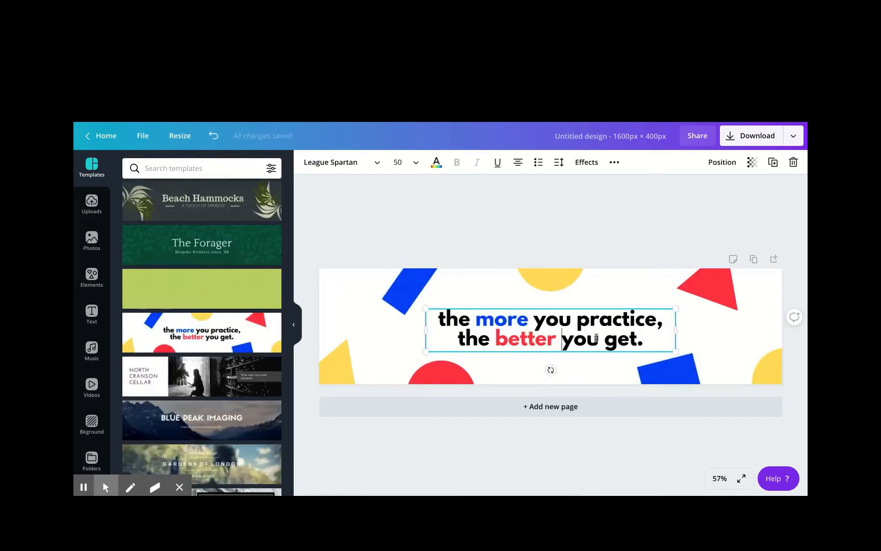
pyautogui.click(451, 322)
pyautogui.moveTo(451, 322); pyautogui.dragTo(436, 318)
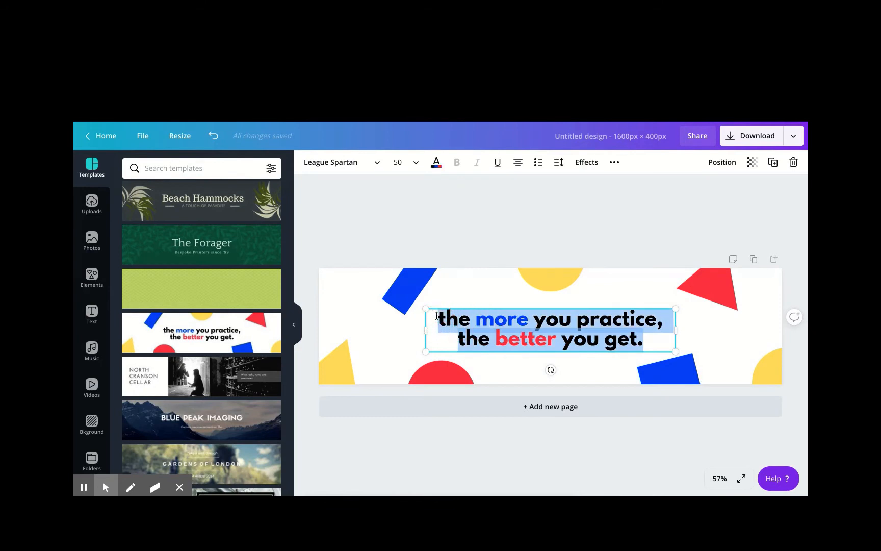
pyautogui.write('Class')
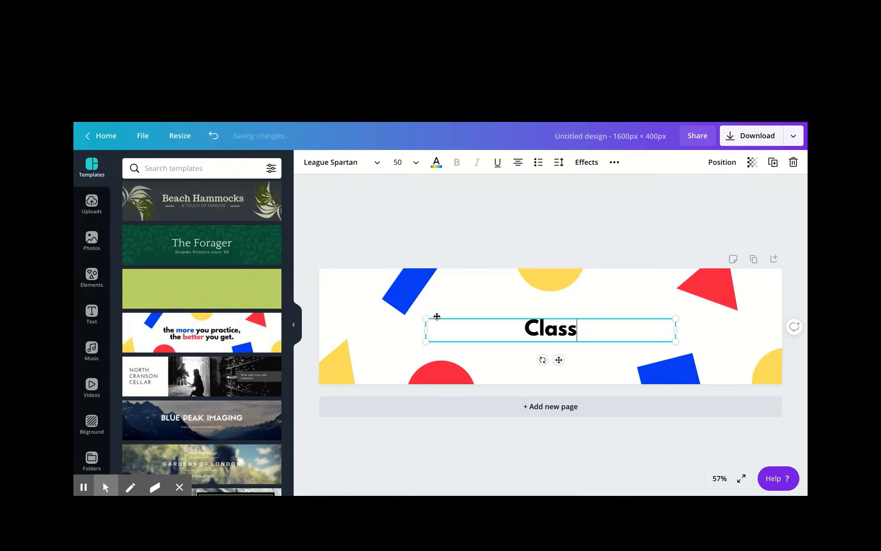
pyautogui.press('BackSpace')
pyautogui.press('BackSpace')
pyautogui.press('BackSpace')
pyautogui.press('BackSpace')
pyautogui.write('L')
pyautogui.press('BackSpace')
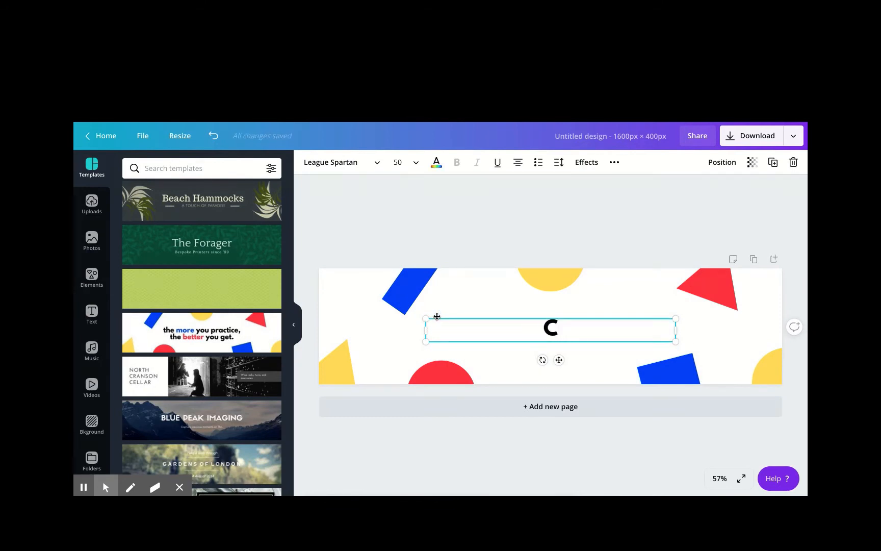
pyautogui.write('LASSWORK')
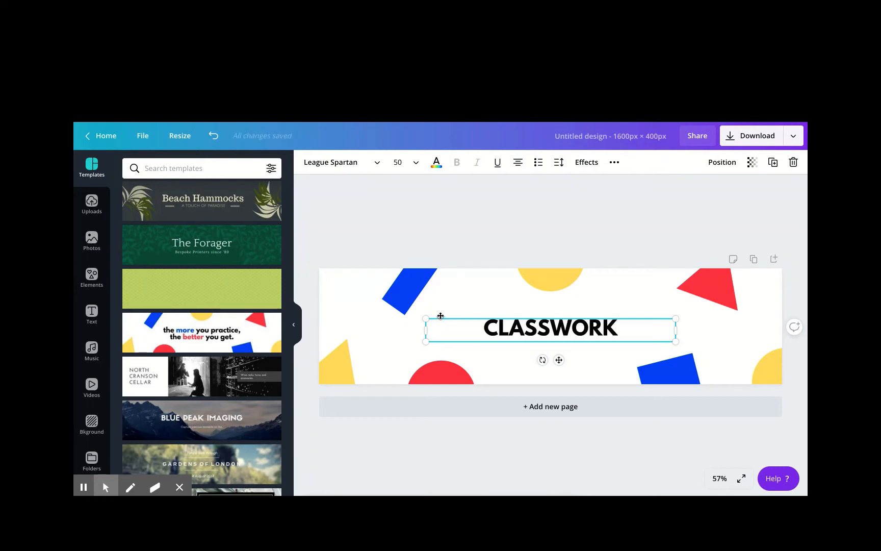
# - Enlarge the CLASSWORK text box to about 1,231 px wide and recentre it on the banner
pyautogui.click(609, 326)
pyautogui.moveTo(609, 327); pyautogui.dragTo(478, 321)
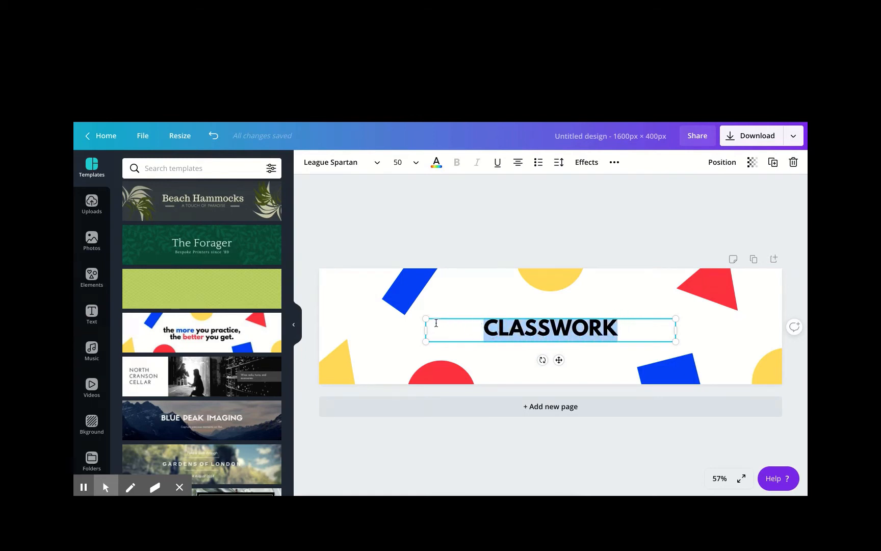
pyautogui.click(426, 320)
pyautogui.moveTo(425, 319); pyautogui.dragTo(318, 256)
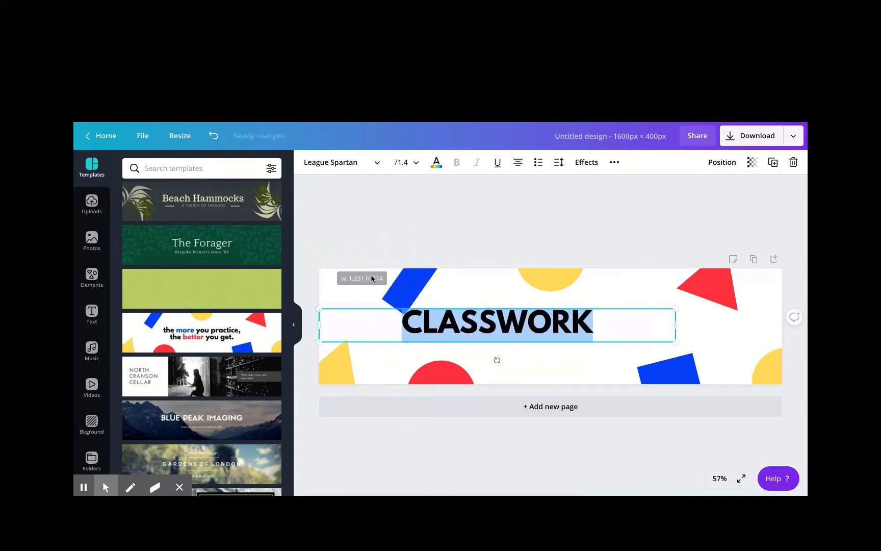
pyautogui.moveTo(470, 308); pyautogui.dragTo(523, 311)
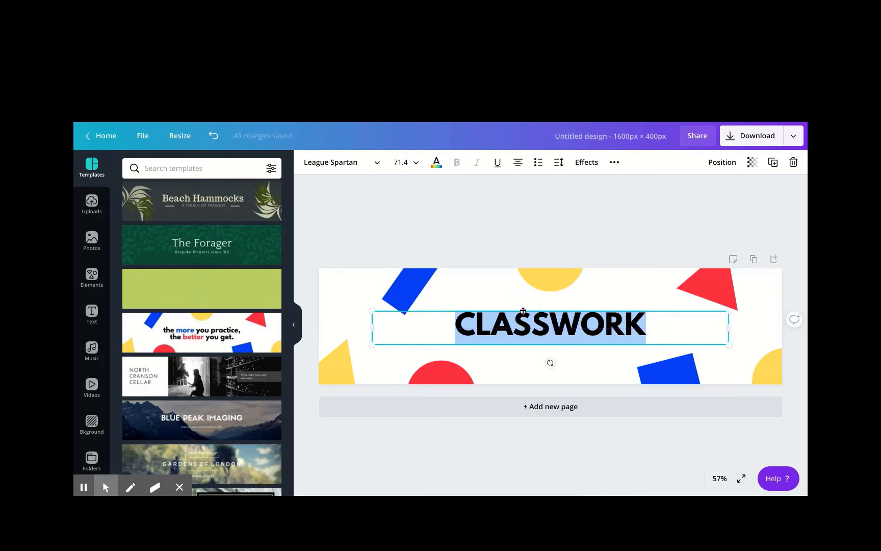
# - Set the CLASSWORK text's font size to 104 and shift it slightly down in the banner
pyautogui.click(413, 162)
pyautogui.scroll(-2, 408, 366)
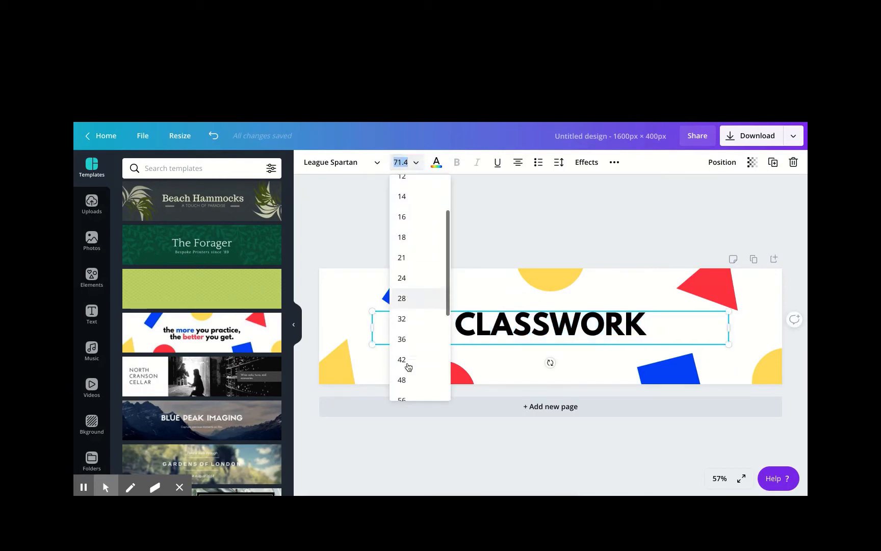
pyautogui.scroll(-5, 407, 365)
pyautogui.click(409, 355)
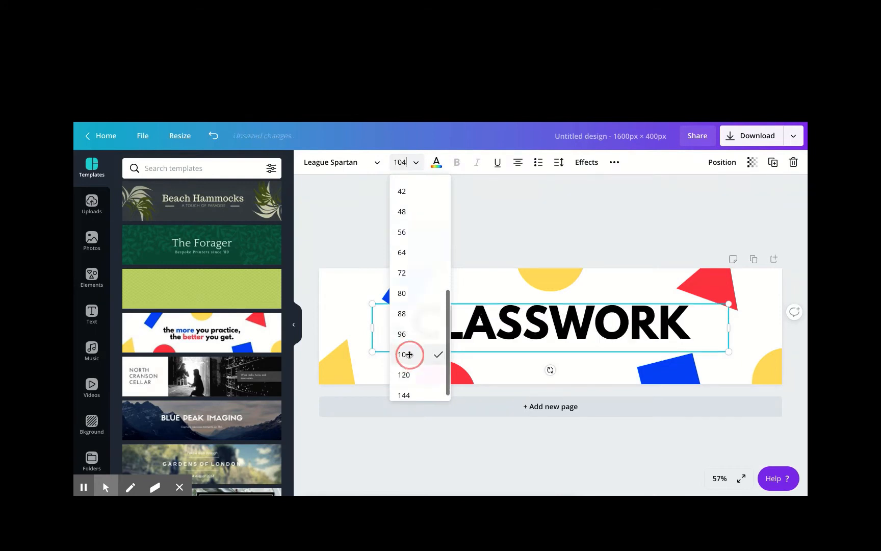
pyautogui.moveTo(492, 304); pyautogui.dragTo(492, 308)
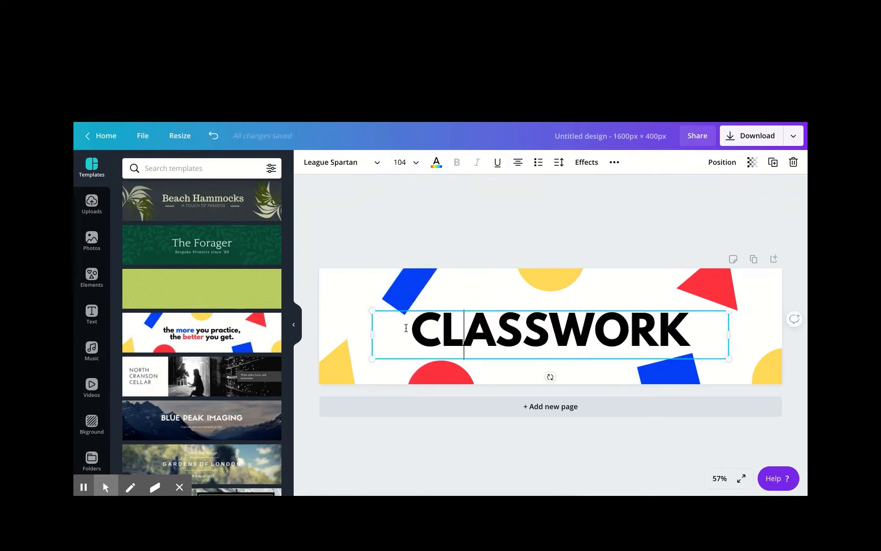
# - Change the CLASSWORK text's font to Hey Gotcha!
pyautogui.moveTo(404, 329); pyautogui.dragTo(684, 314)
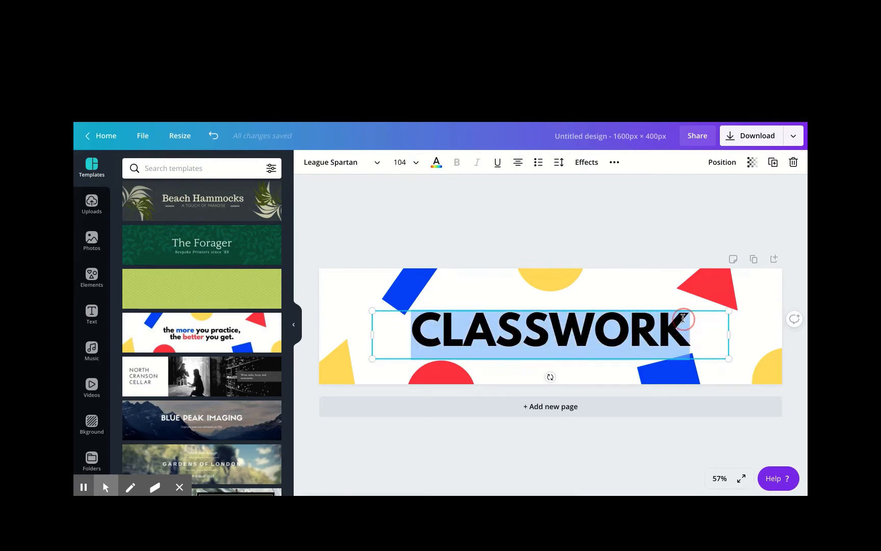
pyautogui.click(360, 163)
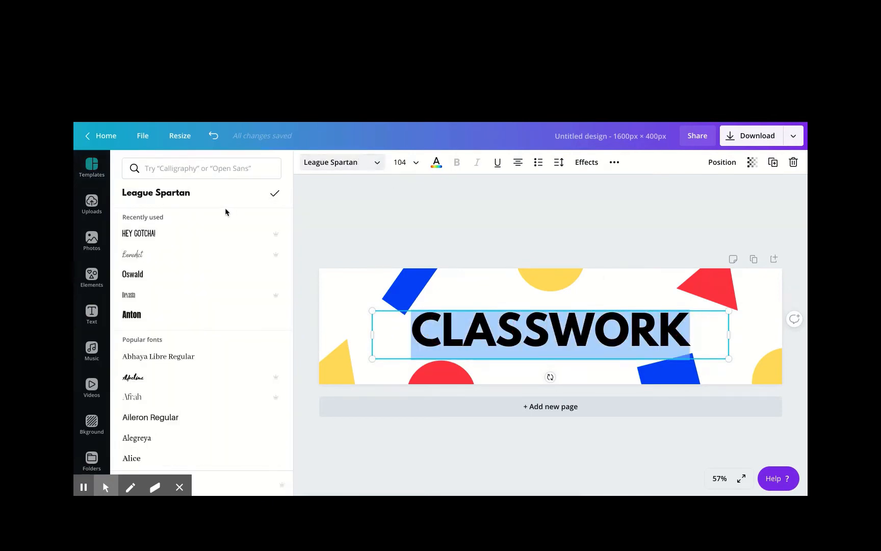
pyautogui.click(197, 232)
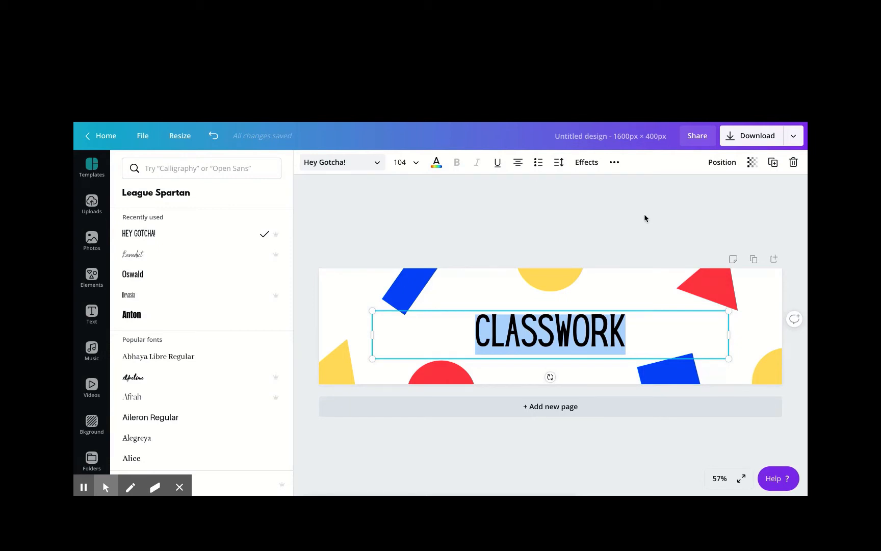
pyautogui.click(634, 230)
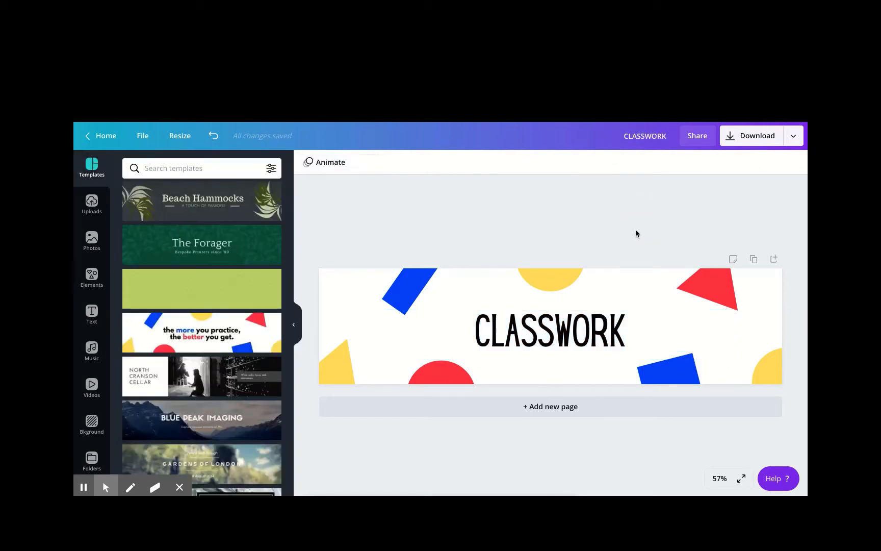
# - Review the download options for the banner without downloading it
pyautogui.click(755, 136)
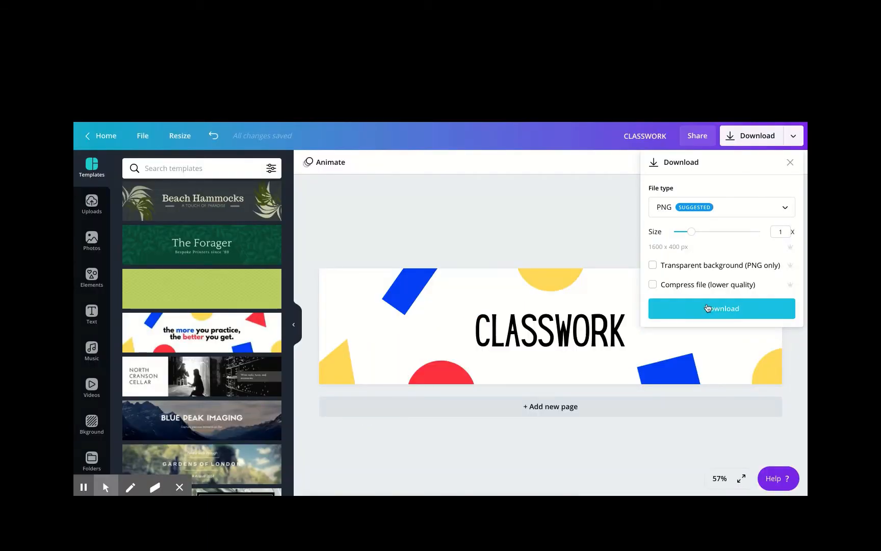
pyautogui.click(568, 201)
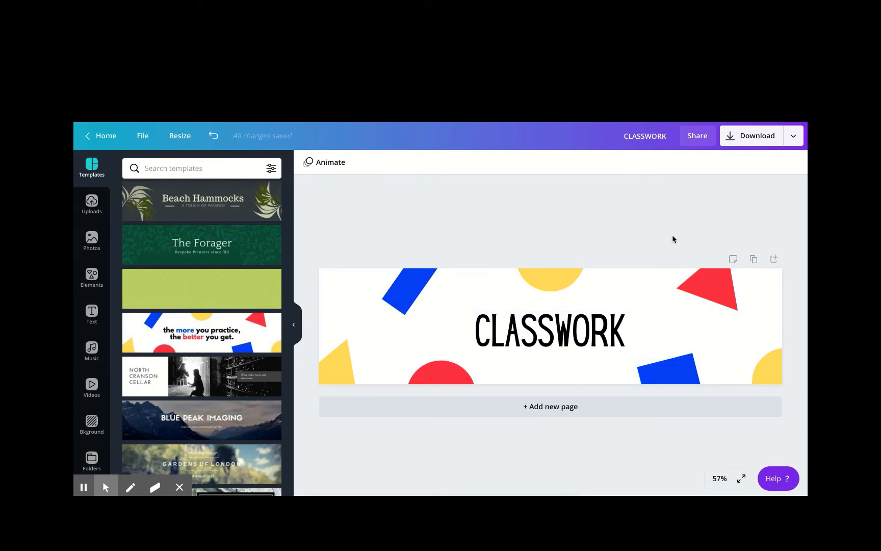
# - Duplicate the CLASSWORK banner twice and change the text on page 3 to ZOOM
pyautogui.click(754, 260)
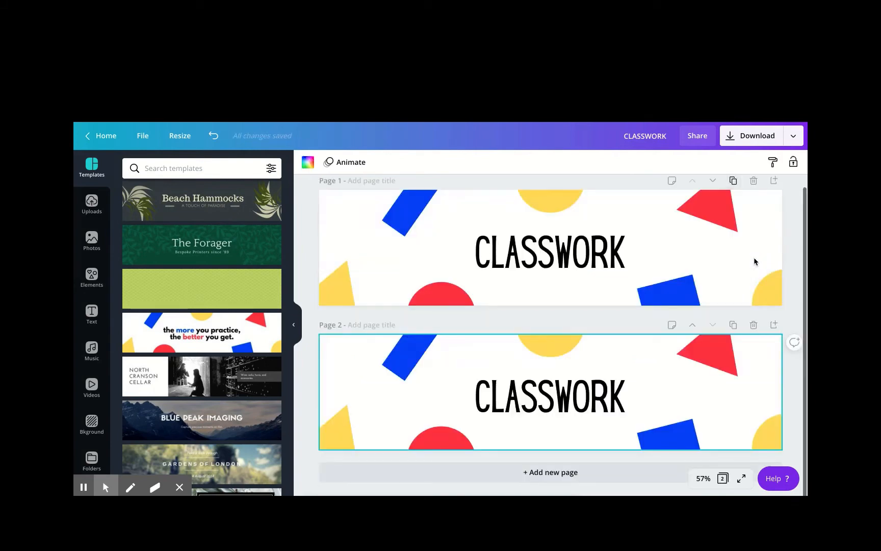
pyautogui.click(734, 331)
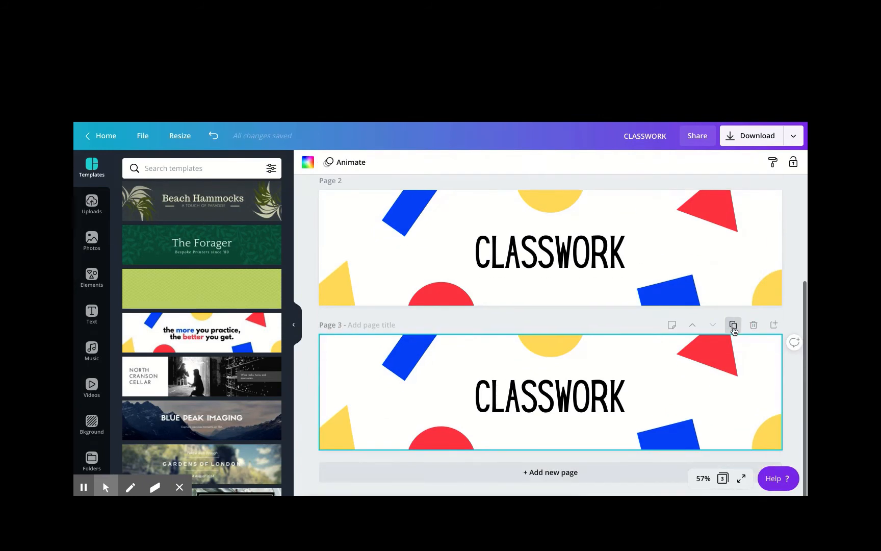
pyautogui.click(595, 400)
pyautogui.doubleClick(607, 394)
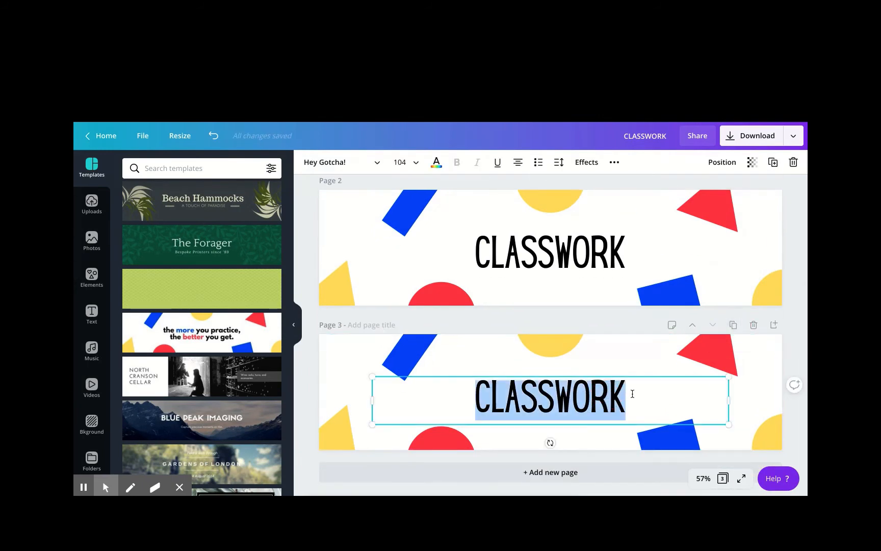
pyautogui.write('ZOOM')
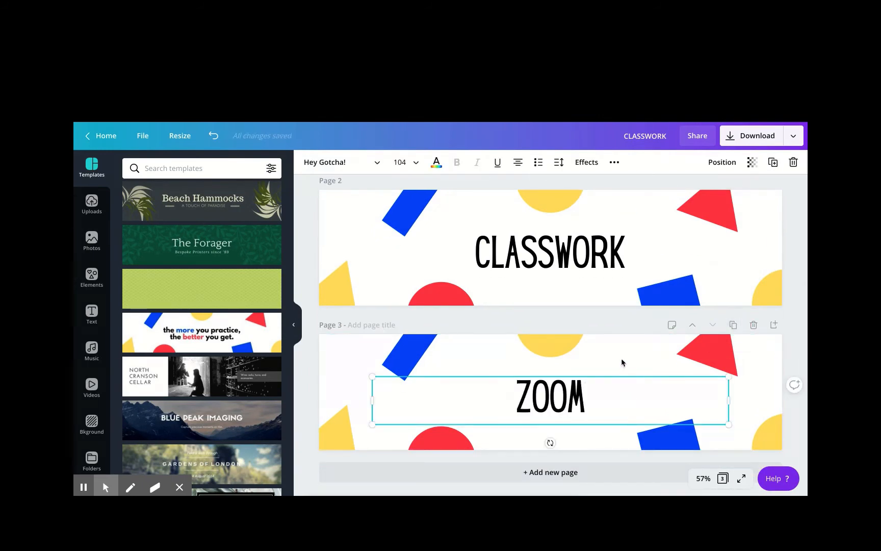
pyautogui.click(605, 319)
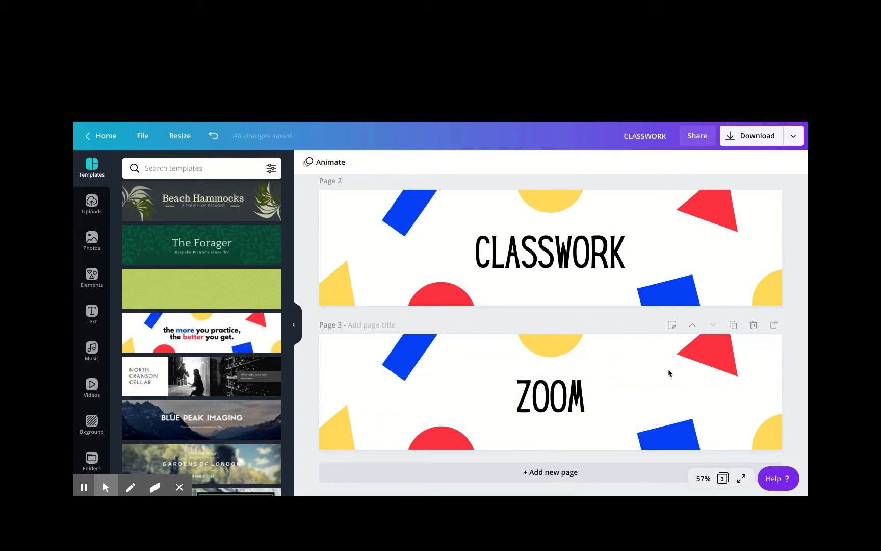
# - Duplicate the ZOOM page and give the copy the purple-to-teal polygon background
pyautogui.click(733, 325)
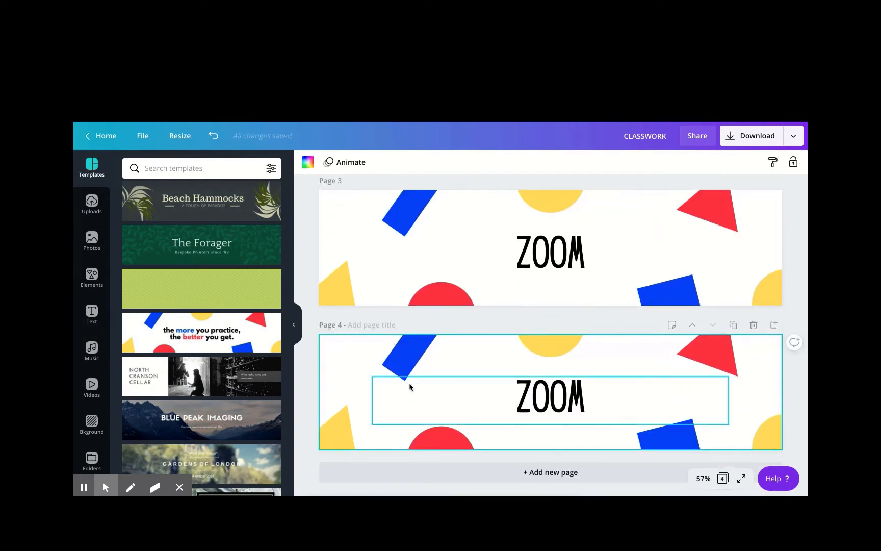
pyautogui.click(409, 386)
pyautogui.click(363, 359)
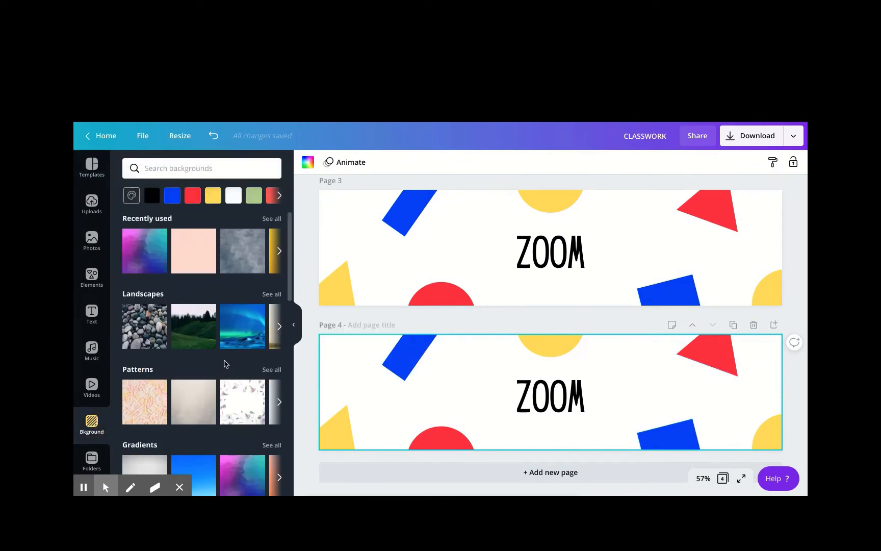
pyautogui.click(159, 259)
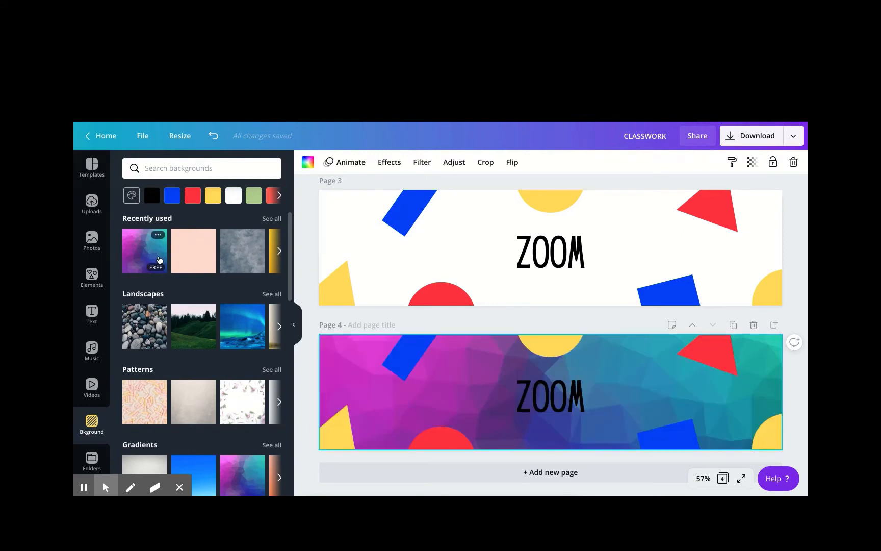
pyautogui.click(401, 368)
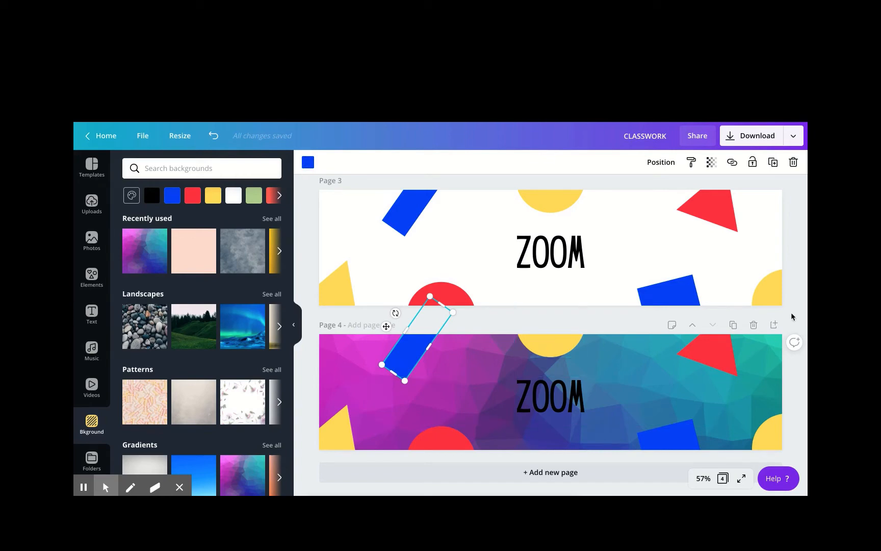
# - Add a blank page after page 4 and give it the peach background with a circle pattern
pyautogui.click(775, 325)
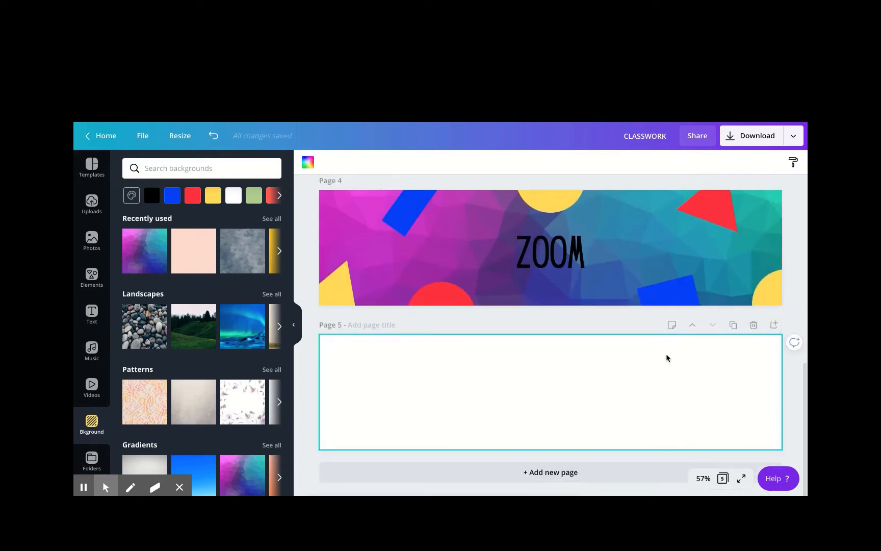
pyautogui.click(151, 255)
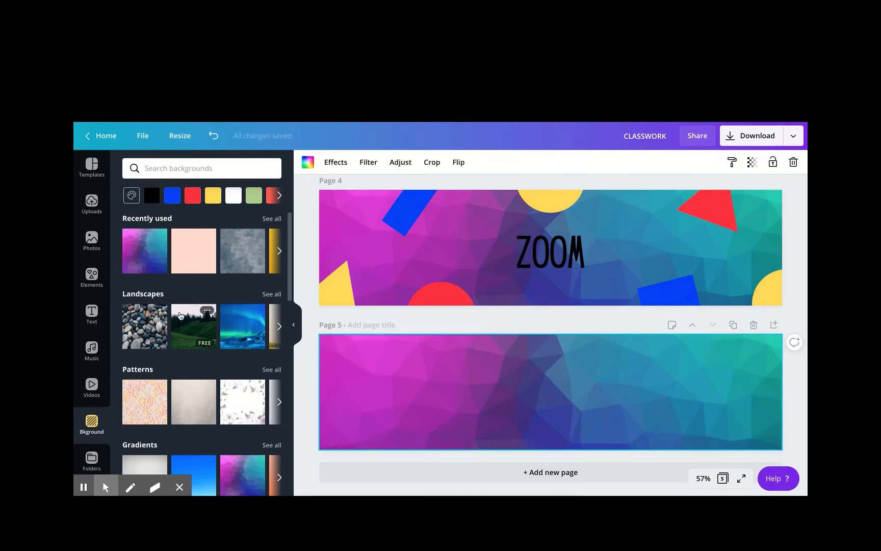
pyautogui.click(202, 242)
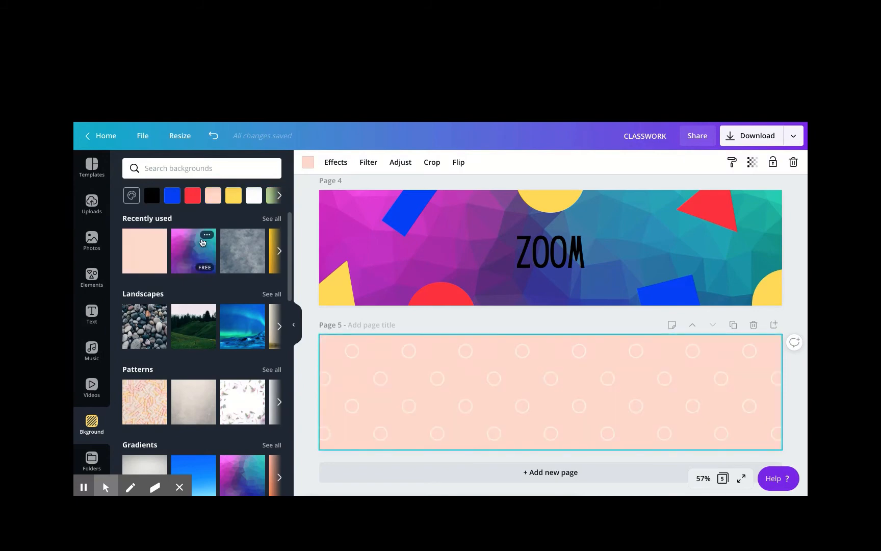
# - Replace the page 5 background with the yellow food background showing a purple donut
pyautogui.scroll(-3, 183, 349)
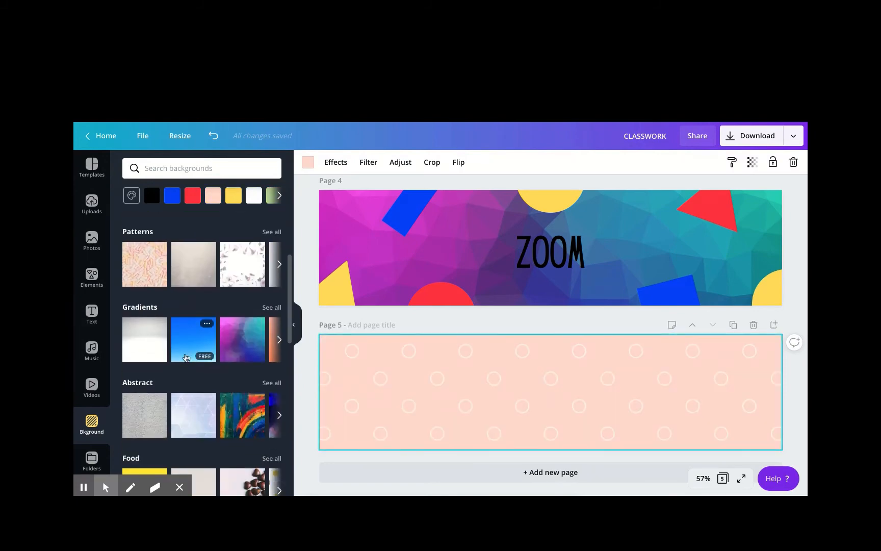
pyautogui.scroll(-6, 186, 357)
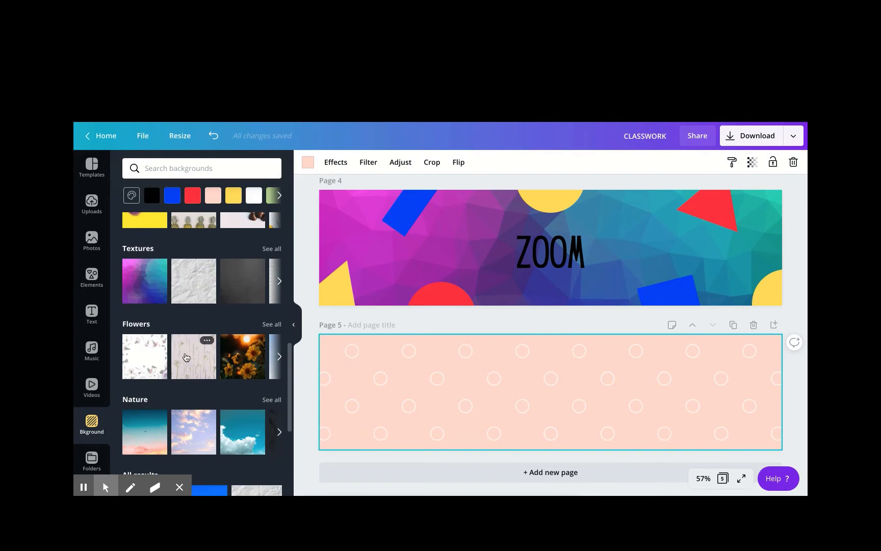
pyautogui.scroll(1, 153, 306)
pyautogui.click(142, 238)
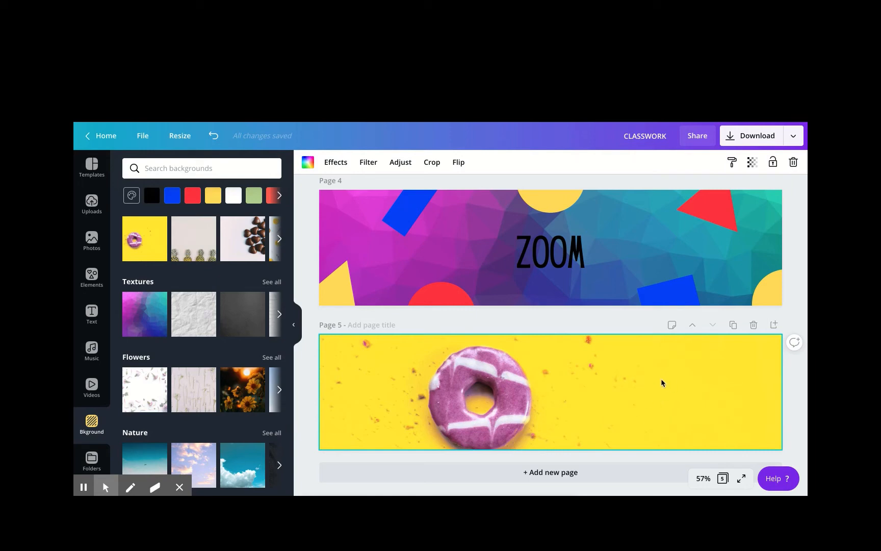
# - Add the pink script "Sweet" text design to page 5 and place it to the right of the donut
pyautogui.click(92, 313)
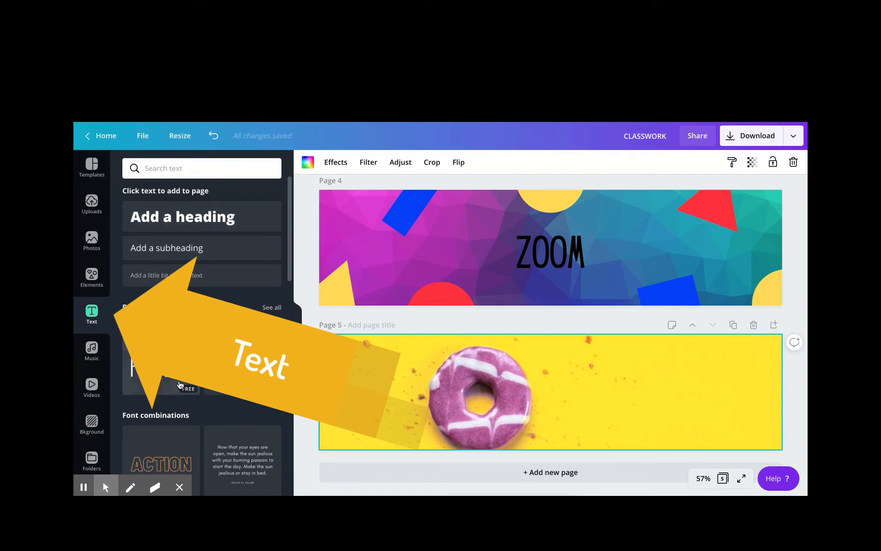
pyautogui.scroll(-2, 180, 384)
pyautogui.scroll(-8, 180, 384)
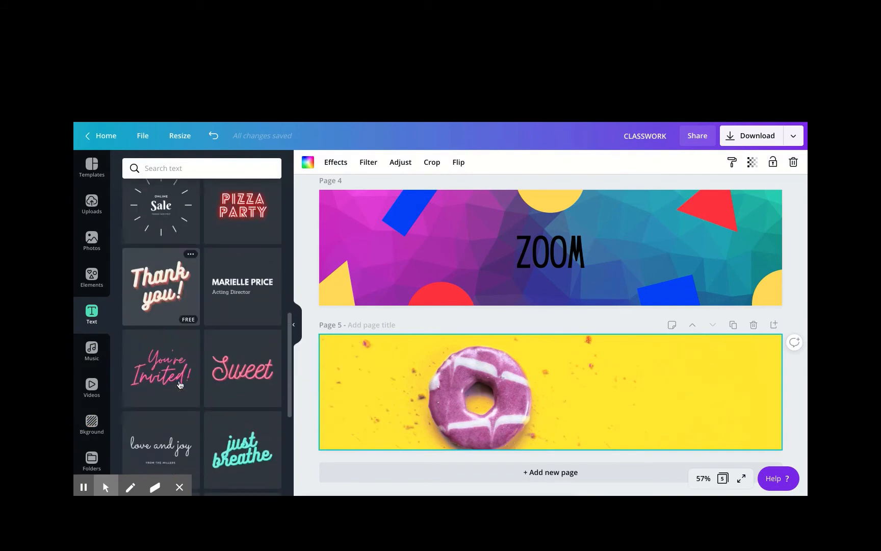
pyautogui.scroll(1, 179, 384)
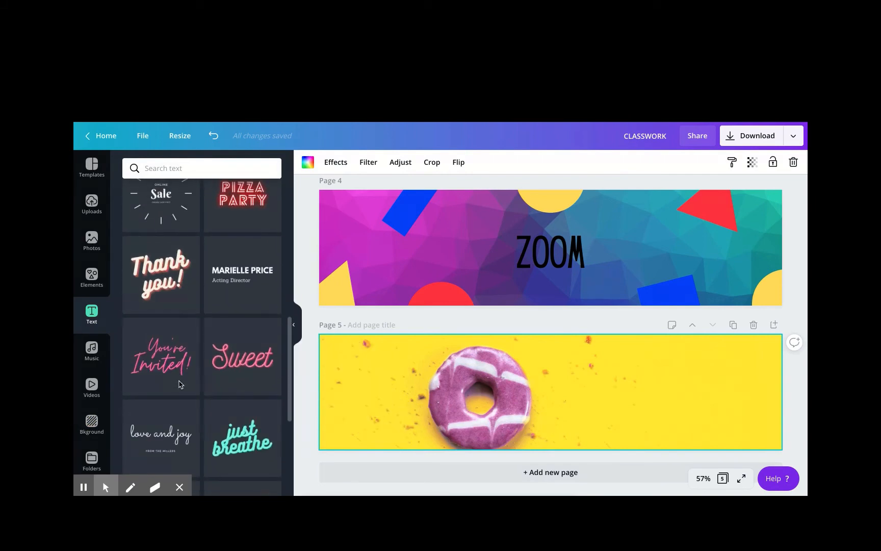
pyautogui.click(242, 359)
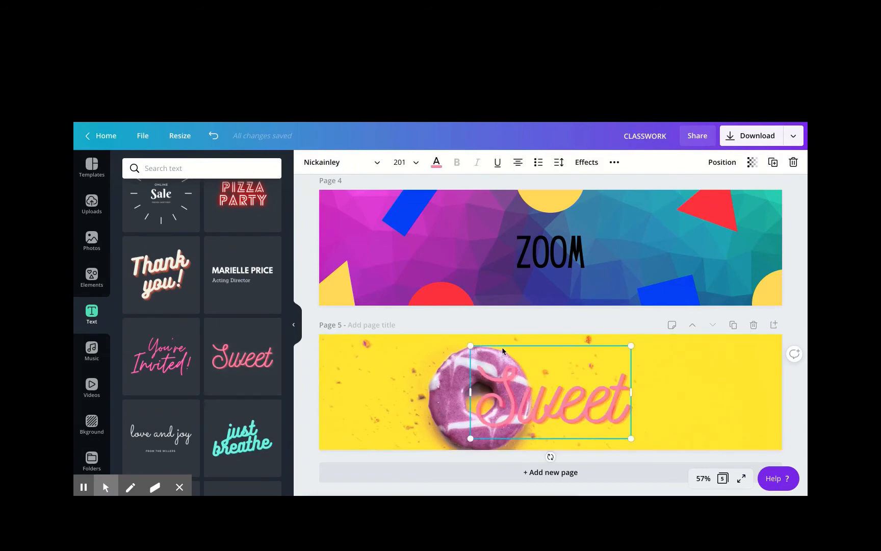
pyautogui.moveTo(510, 347); pyautogui.dragTo(619, 340)
# - Replace the "Sweet" text with ZOOM and scale it down to font size 150
pyautogui.doubleClick(591, 377)
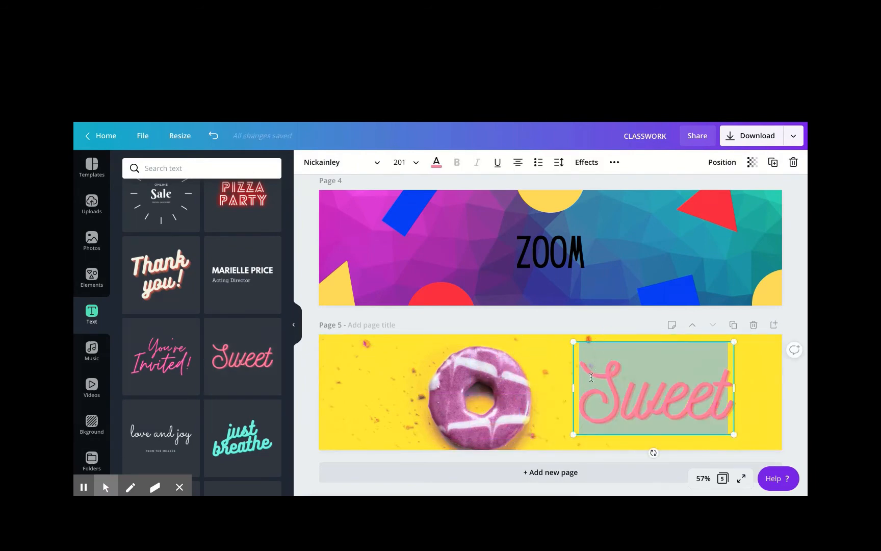
pyautogui.write('ZO')
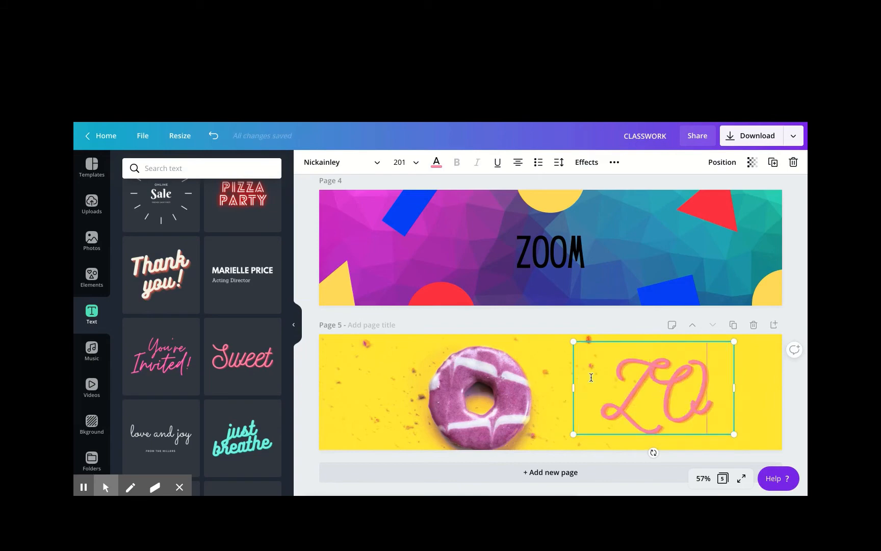
pyautogui.write('OM')
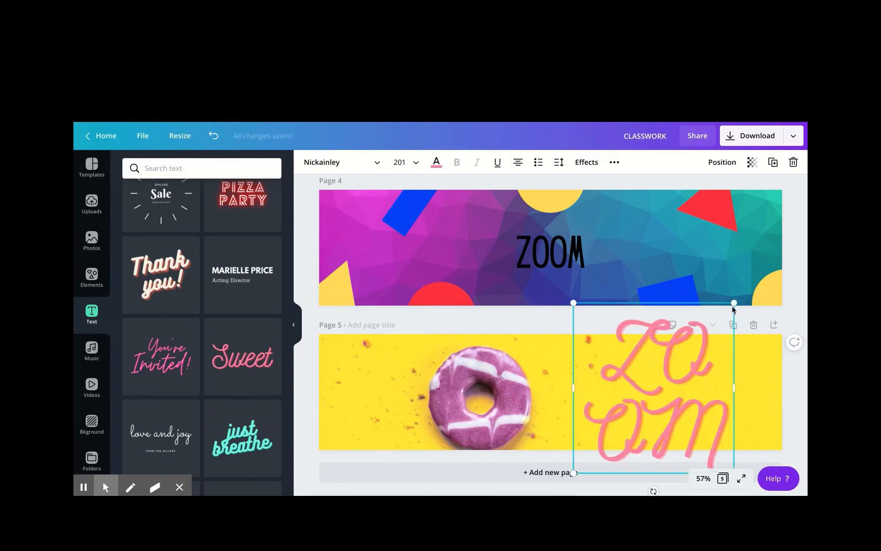
pyautogui.moveTo(734, 303); pyautogui.dragTo(701, 353)
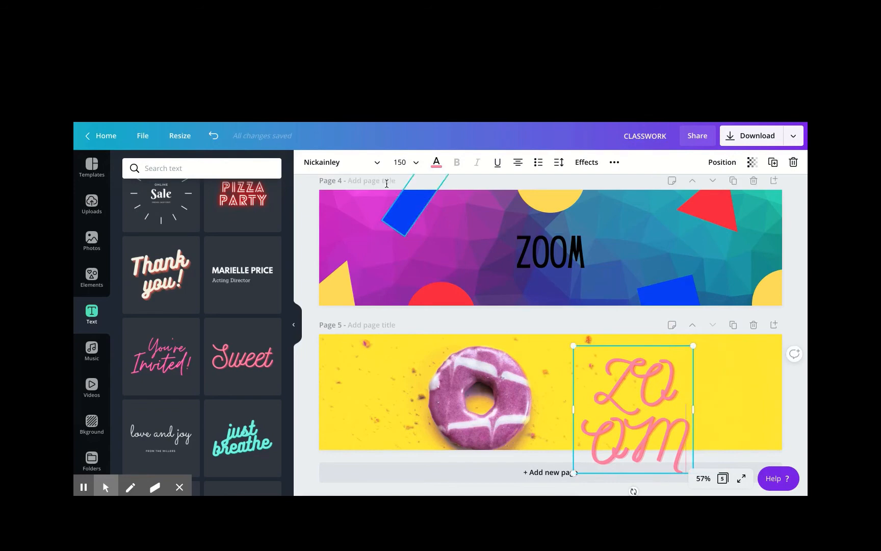
# - Change the page 5 ZOOM text to the Hey Gotcha! font and move it slightly up and to the right
pyautogui.click(376, 163)
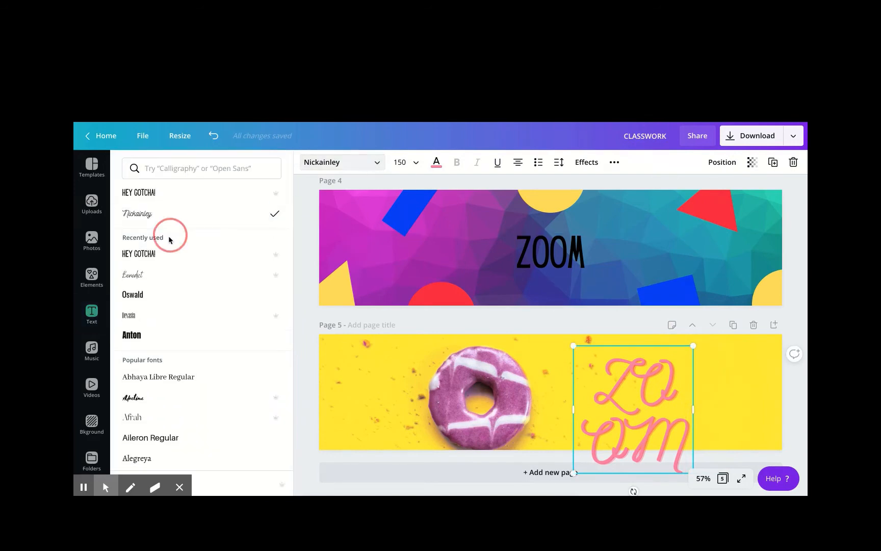
pyautogui.click(152, 257)
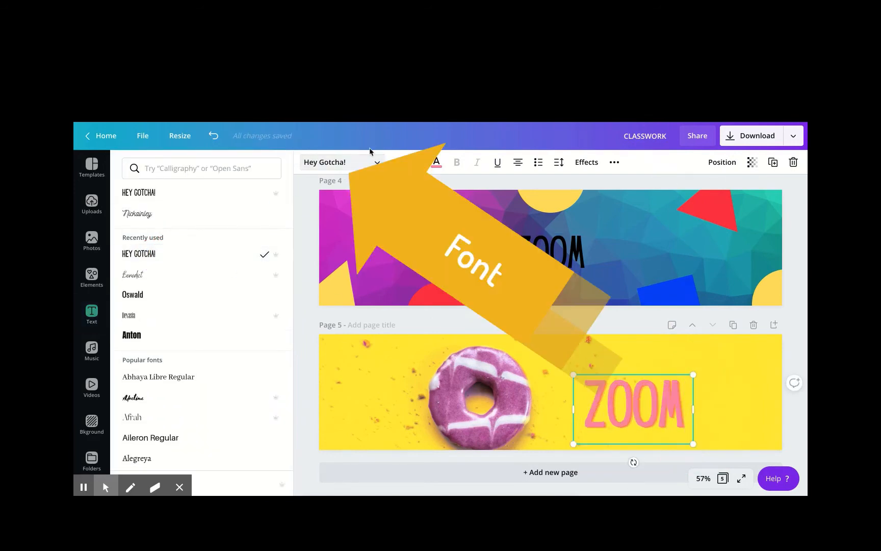
pyautogui.click(673, 385)
pyautogui.click(633, 400)
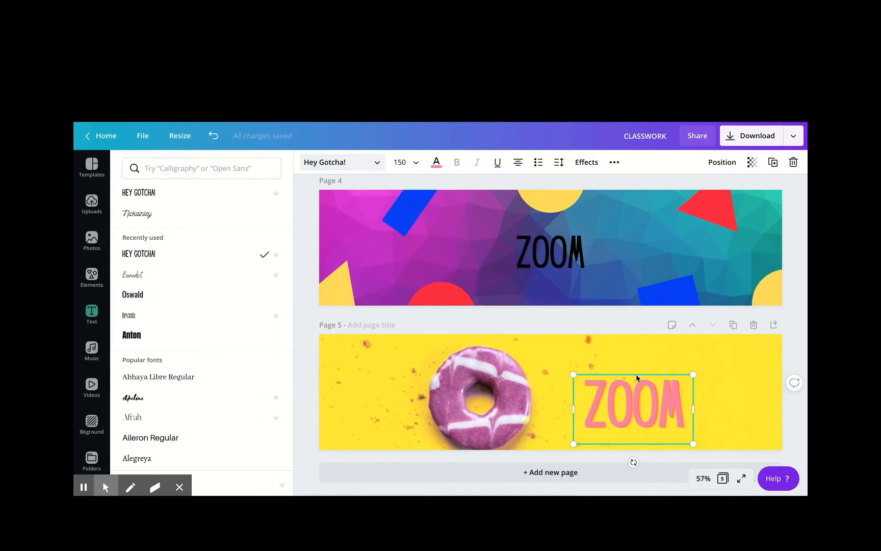
pyautogui.moveTo(637, 374); pyautogui.dragTo(668, 364)
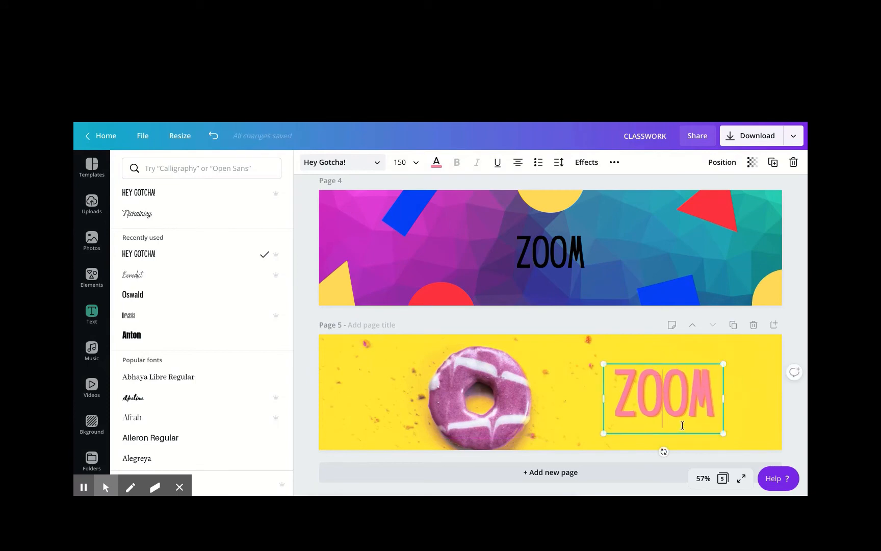
# - Recolour the ZOOM text on page 5 with the blue document colour
pyautogui.moveTo(712, 396); pyautogui.dragTo(618, 393)
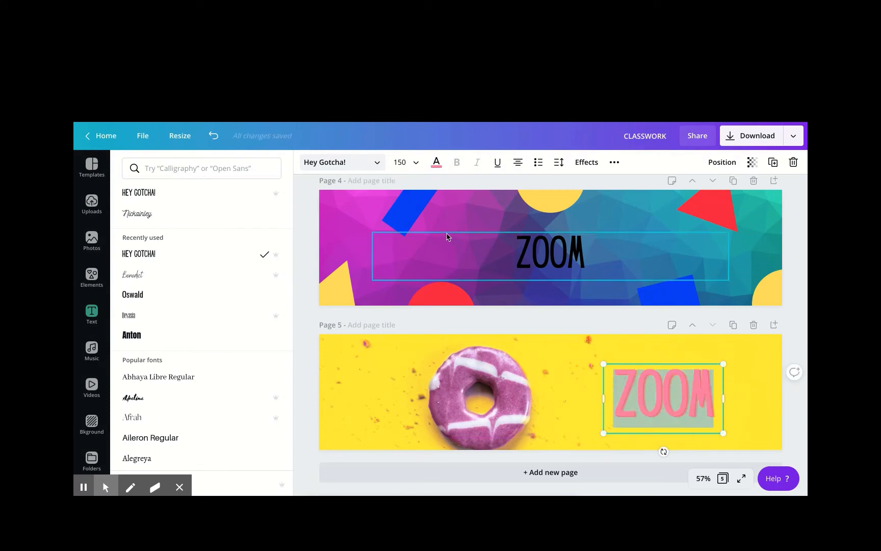
pyautogui.click(437, 163)
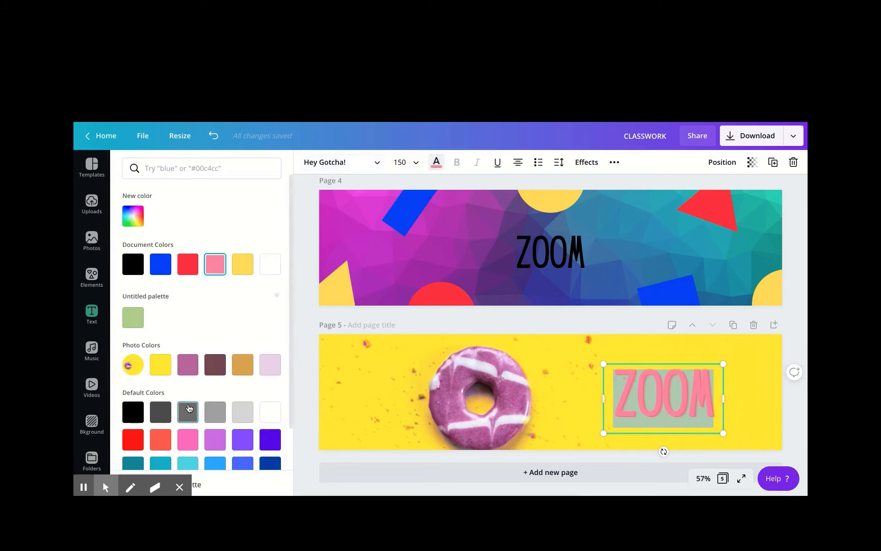
pyautogui.click(188, 366)
pyautogui.click(161, 264)
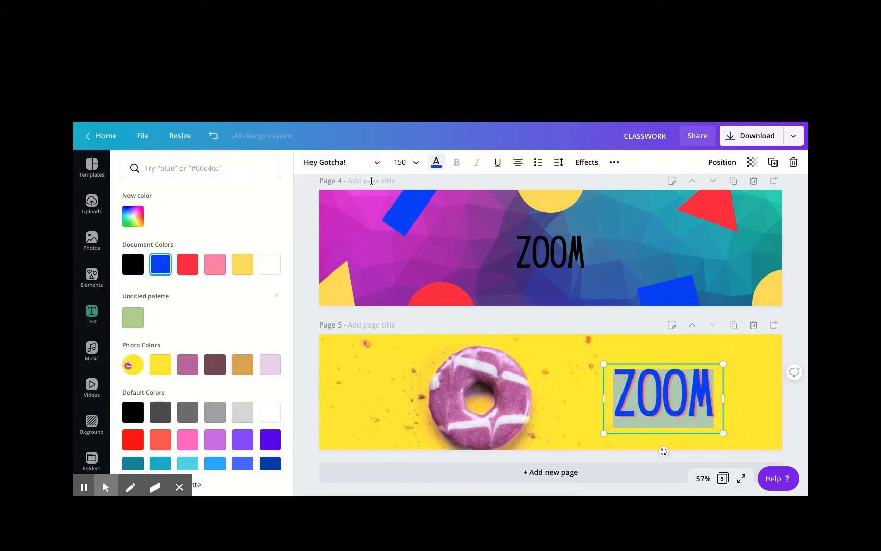
pyautogui.click(712, 395)
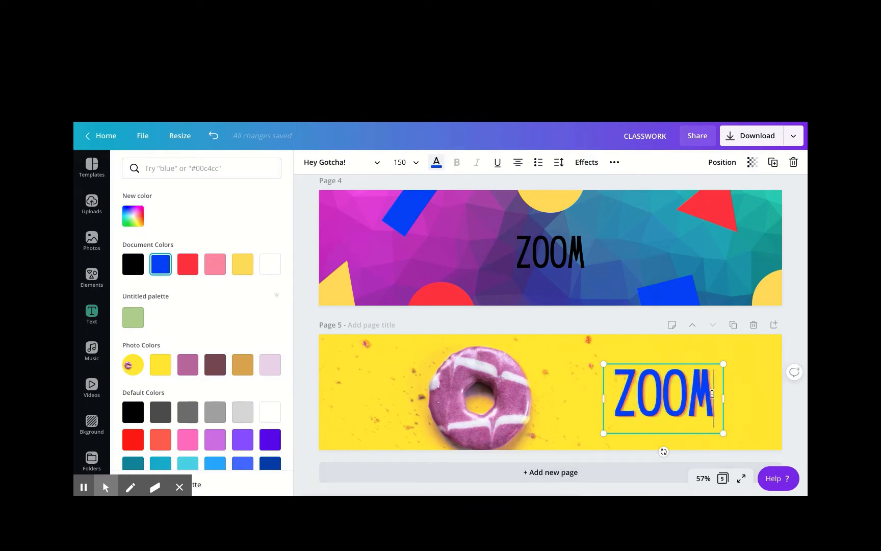
pyautogui.click(686, 378)
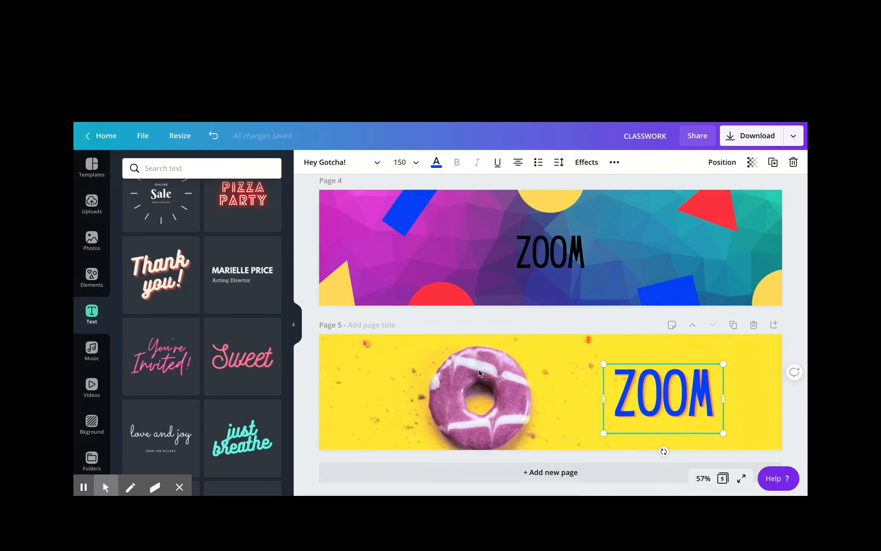
# - Search the elements for DONUT, add the white-iced sprinkled donut graphic and place it at the purple donut's lower left
pyautogui.scroll(2, 176, 275)
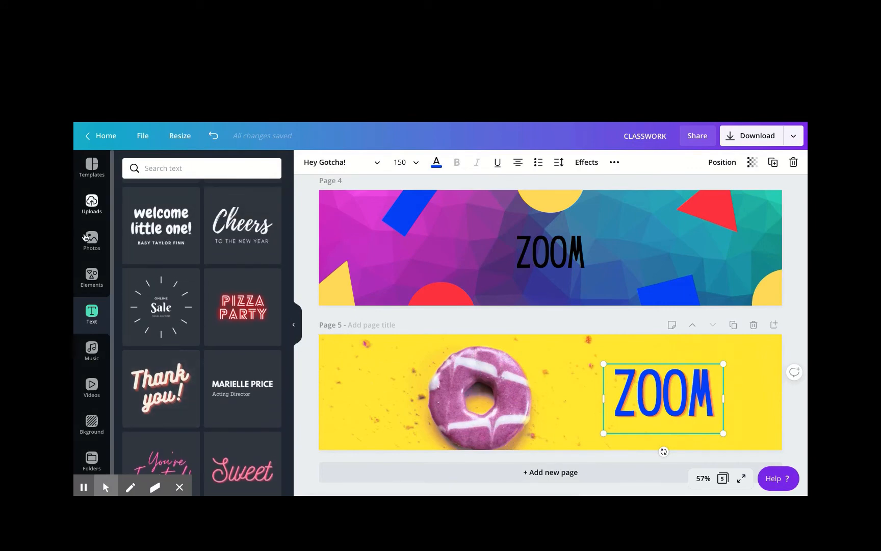
pyautogui.click(89, 276)
pyautogui.click(154, 170)
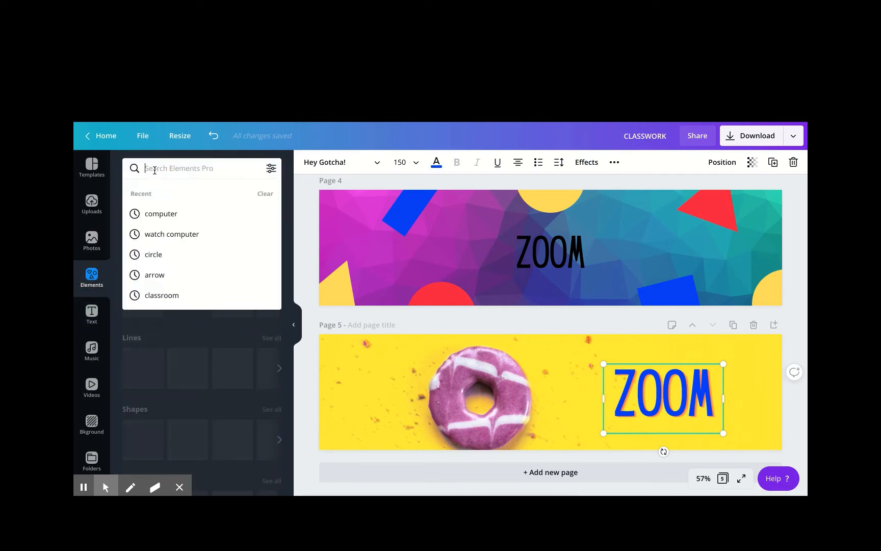
pyautogui.write('DONUT')
pyautogui.press('Return')
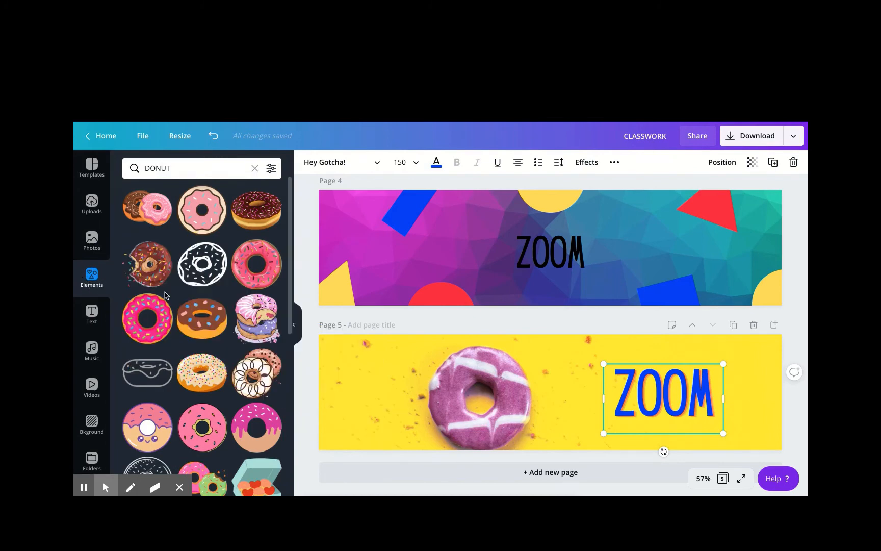
pyautogui.click(202, 372)
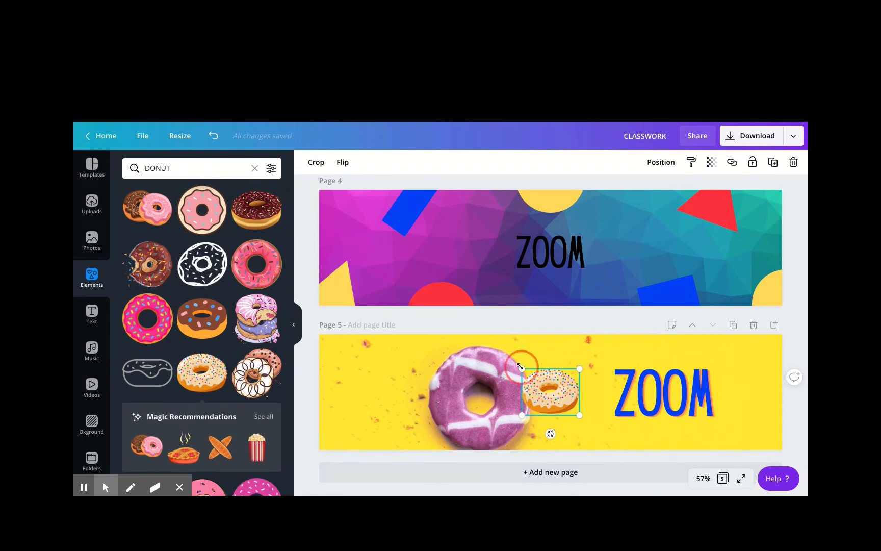
pyautogui.moveTo(522, 369); pyautogui.dragTo(399, 416)
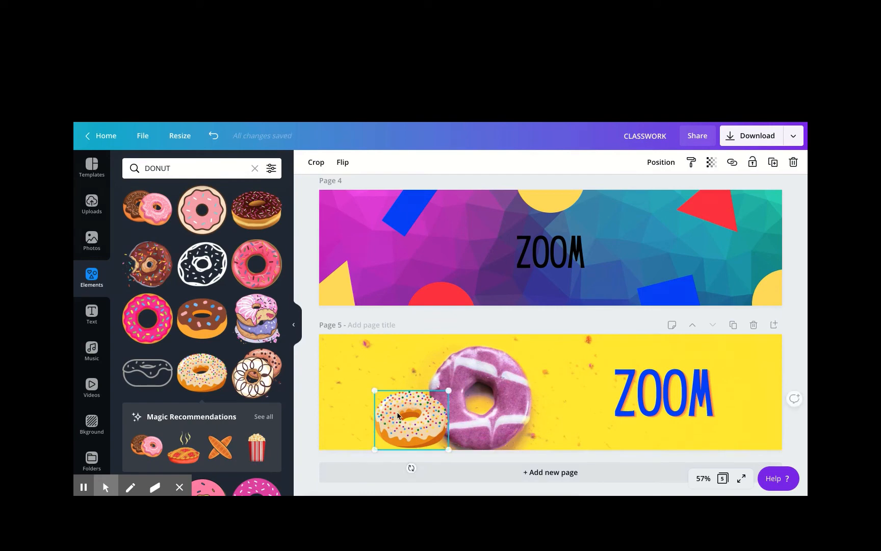
# - Search the photos for DONUT, add the pink-frosted donut photo and delete the sprinkled donut graphic
pyautogui.click(92, 240)
pyautogui.click(159, 172)
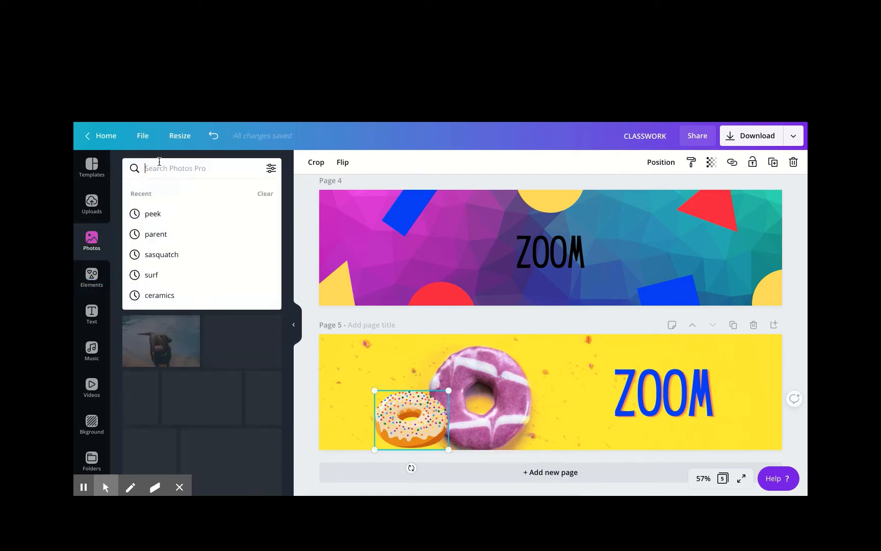
pyautogui.write('DONUT')
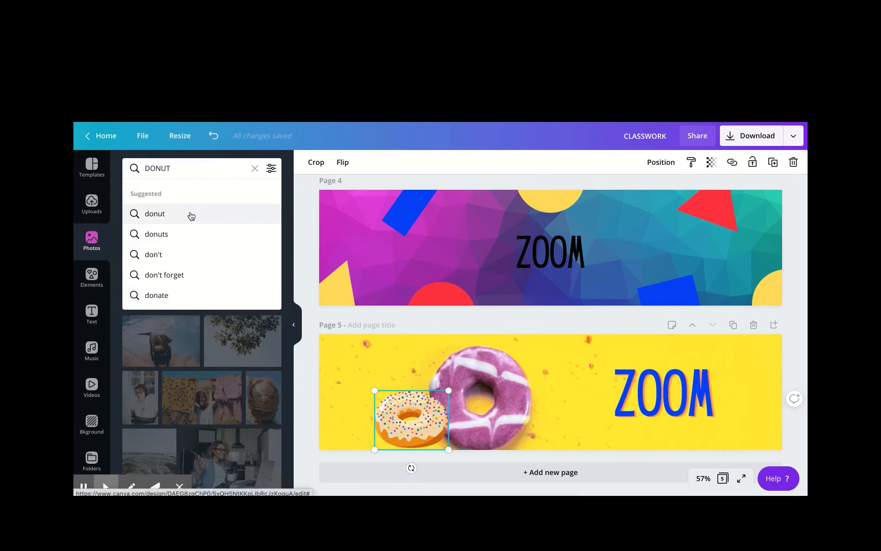
pyautogui.press('Return')
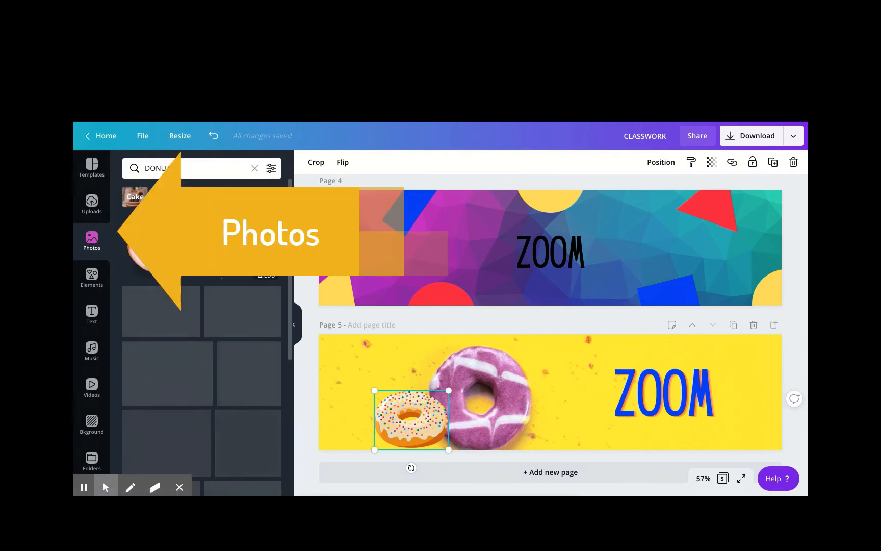
pyautogui.click(156, 248)
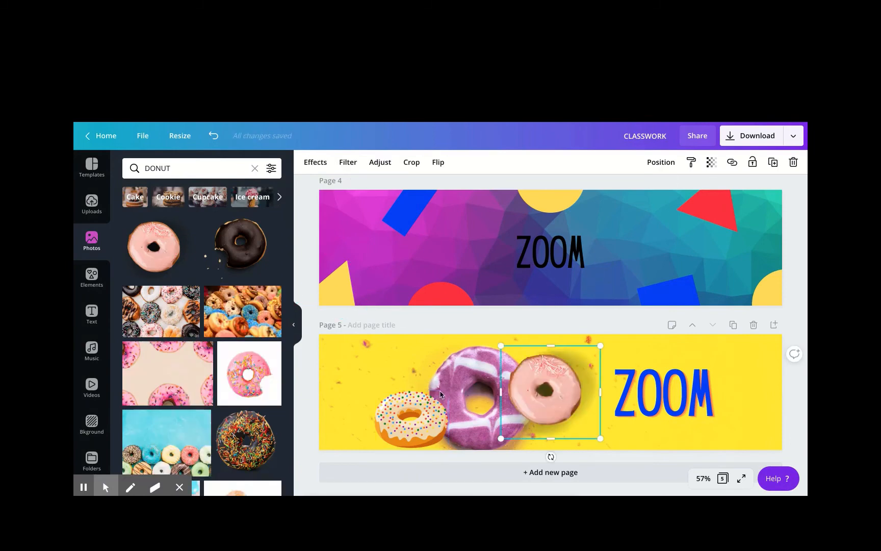
pyautogui.click(411, 423)
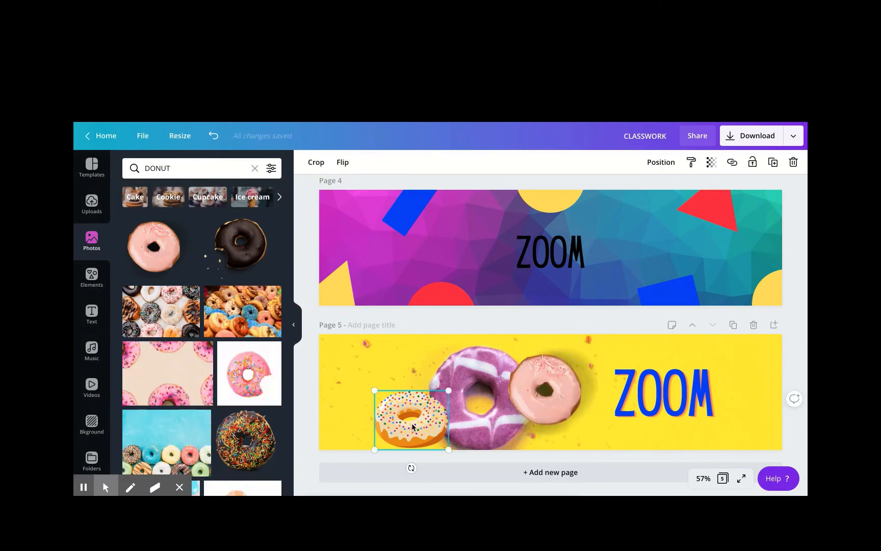
pyautogui.press('Delete')
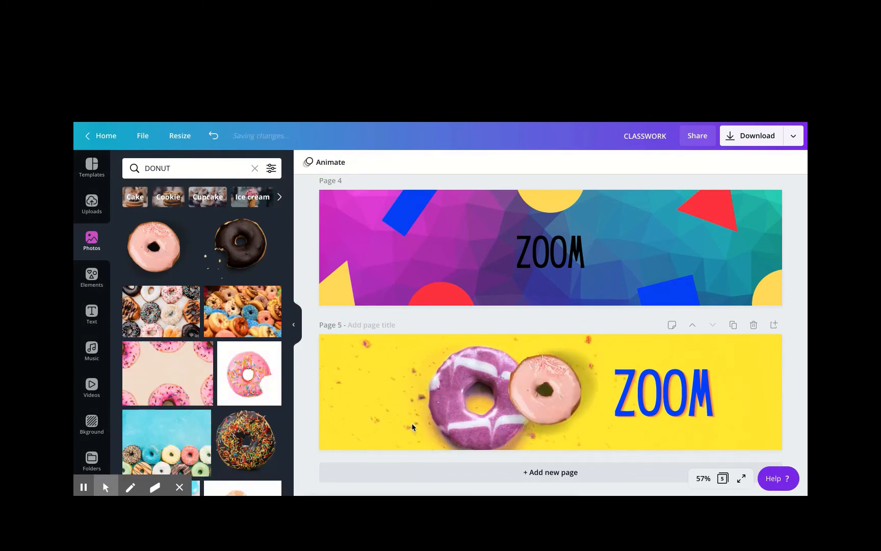
# - Move the pink donut photo to the purple donut's lower left, shrink it slightly and review its position options
pyautogui.moveTo(550, 385); pyautogui.dragTo(421, 412)
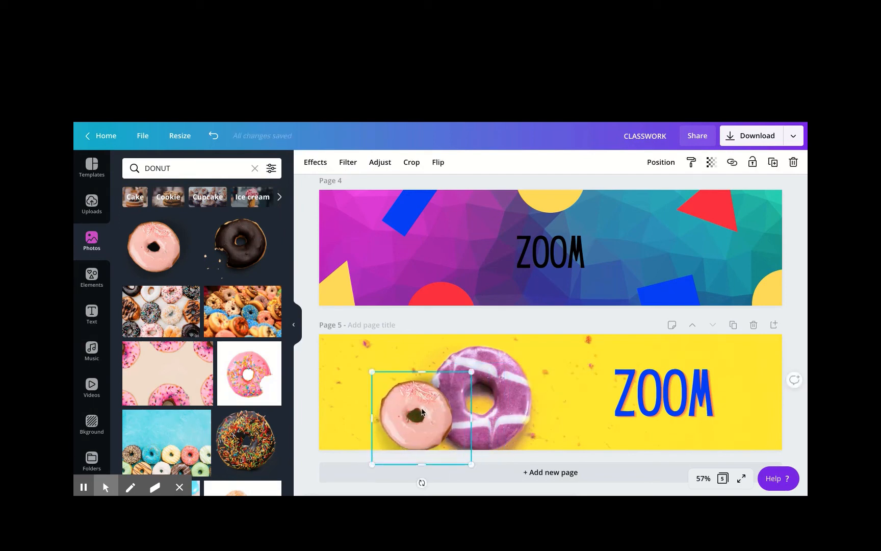
pyautogui.moveTo(465, 371); pyautogui.dragTo(458, 383)
pyautogui.moveTo(423, 418); pyautogui.dragTo(432, 411)
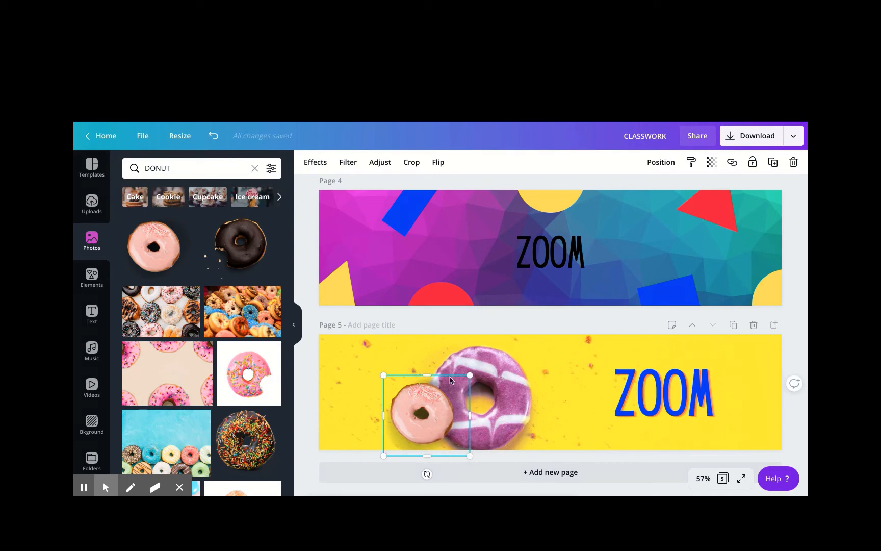
pyautogui.click(661, 162)
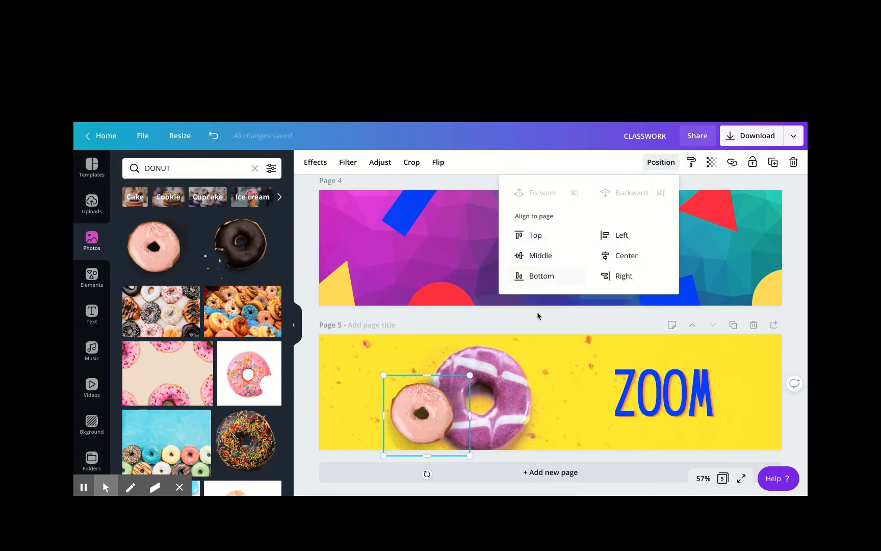
pyautogui.click(438, 413)
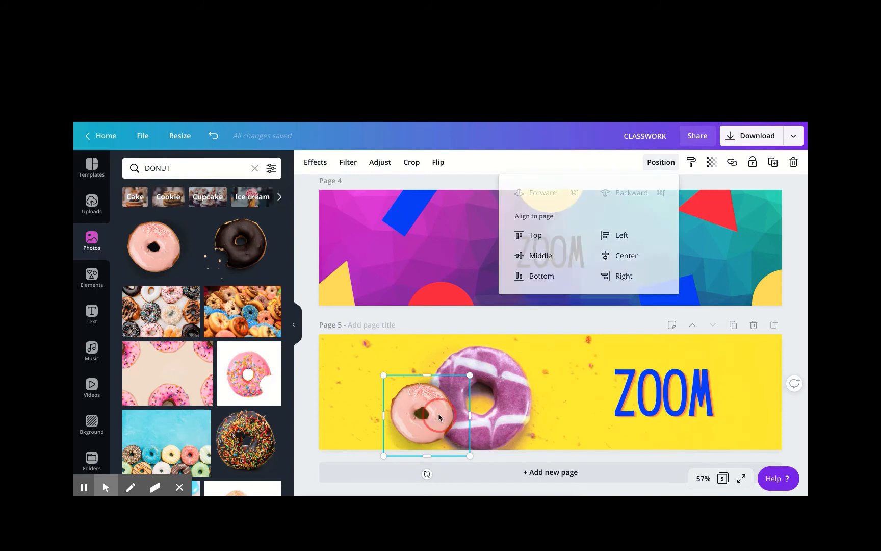
# - Align the pink donut photo to the page's top and left edges, and move it back beside the purple donut's lower left
pyautogui.click(661, 162)
pyautogui.click(545, 239)
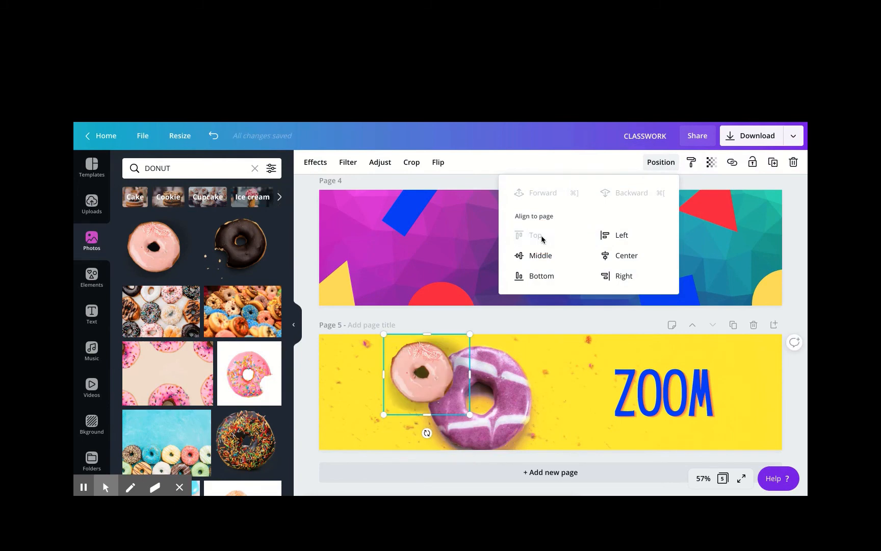
pyautogui.click(615, 233)
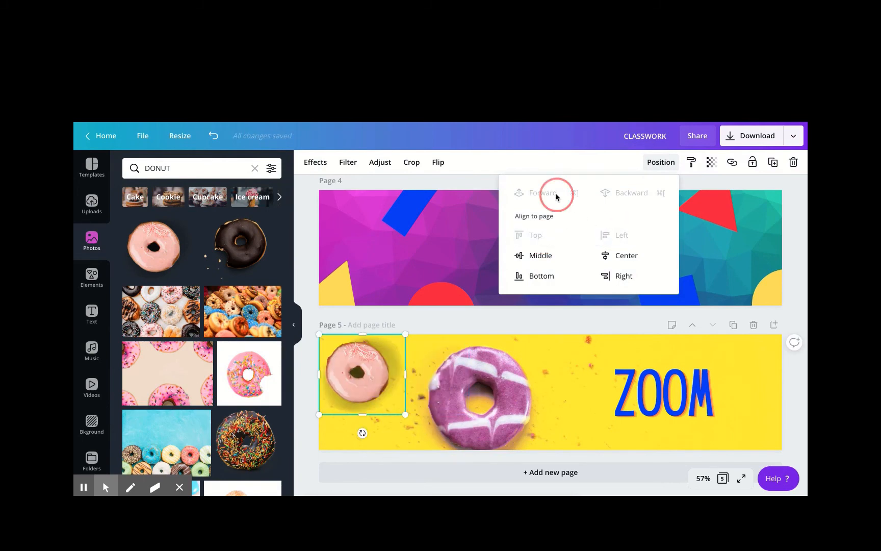
pyautogui.click(375, 364)
pyautogui.moveTo(374, 364); pyautogui.dragTo(413, 394)
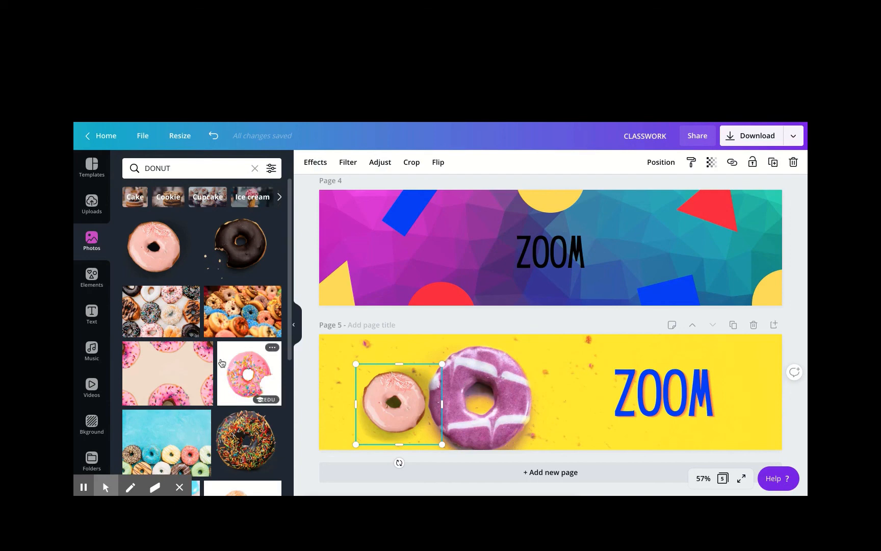
# - Add the chocolate donut photo with coloured sprinkles, move the pink donut aside and place the chocolate one at the purple donut's upper left
pyautogui.click(242, 431)
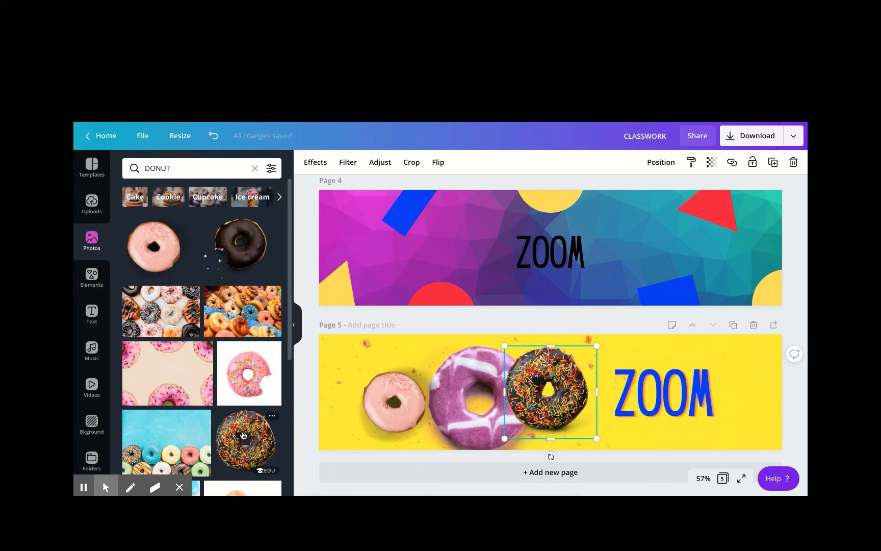
pyautogui.click(401, 407)
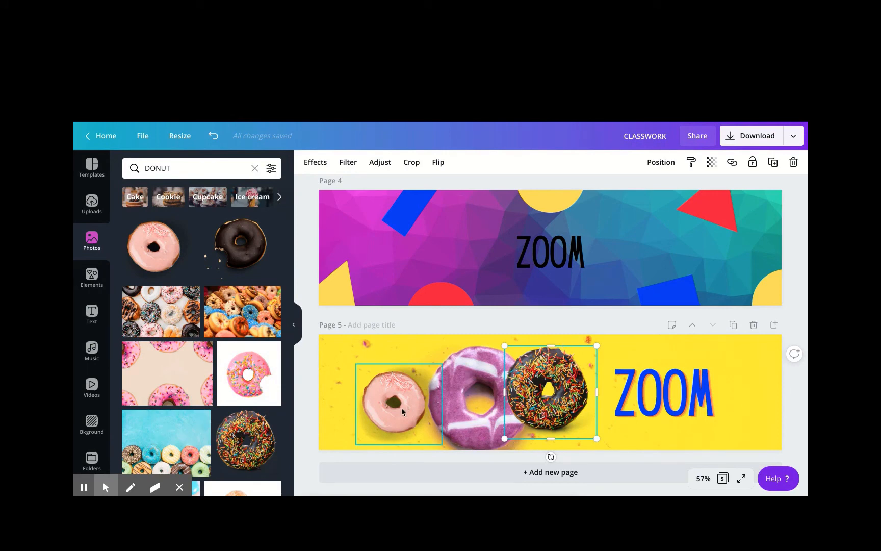
pyautogui.moveTo(401, 408); pyautogui.dragTo(587, 410)
pyautogui.click(545, 363)
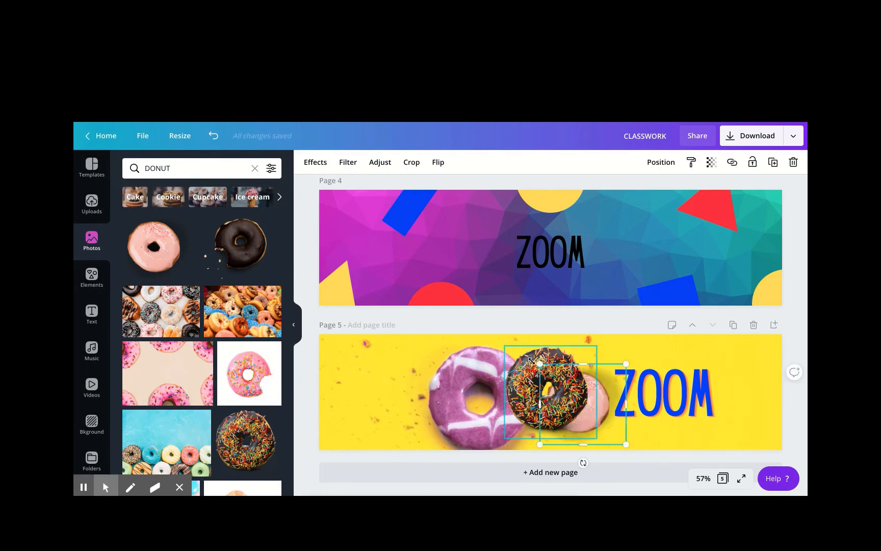
pyautogui.moveTo(541, 363); pyautogui.dragTo(390, 354)
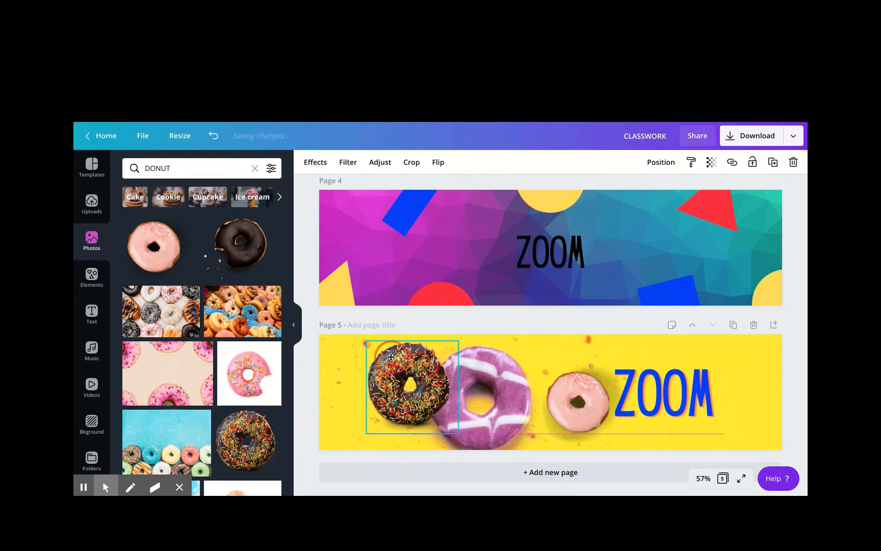
# - Place the pink donut photo below and between the chocolate and purple donuts and bring it forward in front of them
pyautogui.click(574, 412)
pyautogui.moveTo(574, 412); pyautogui.dragTo(442, 431)
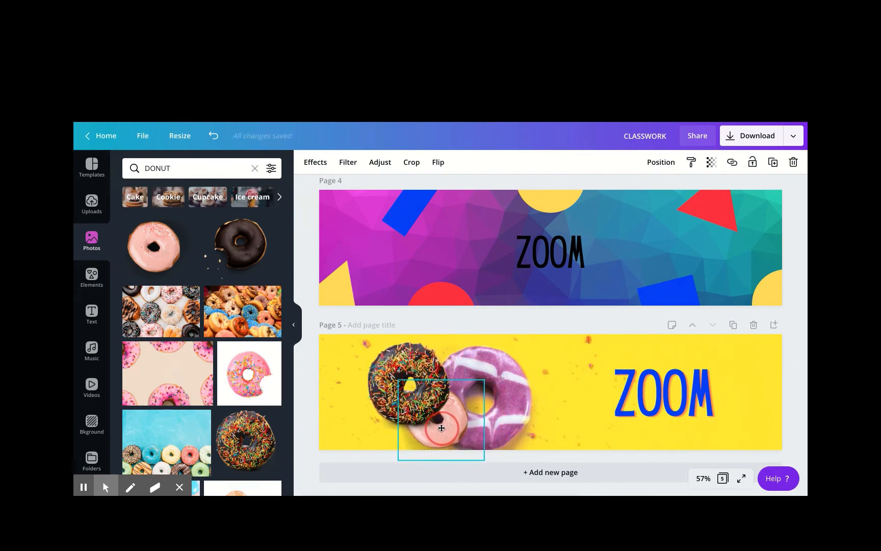
pyautogui.click(661, 163)
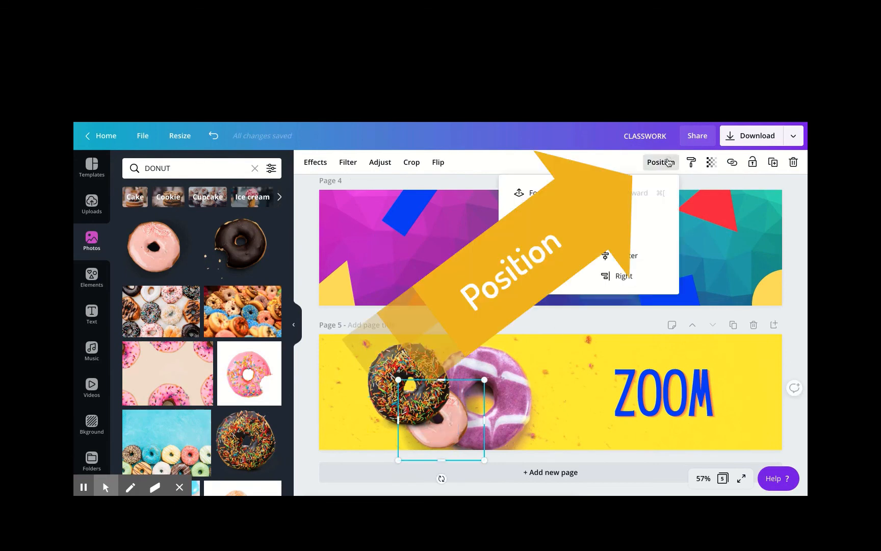
pyautogui.click(544, 194)
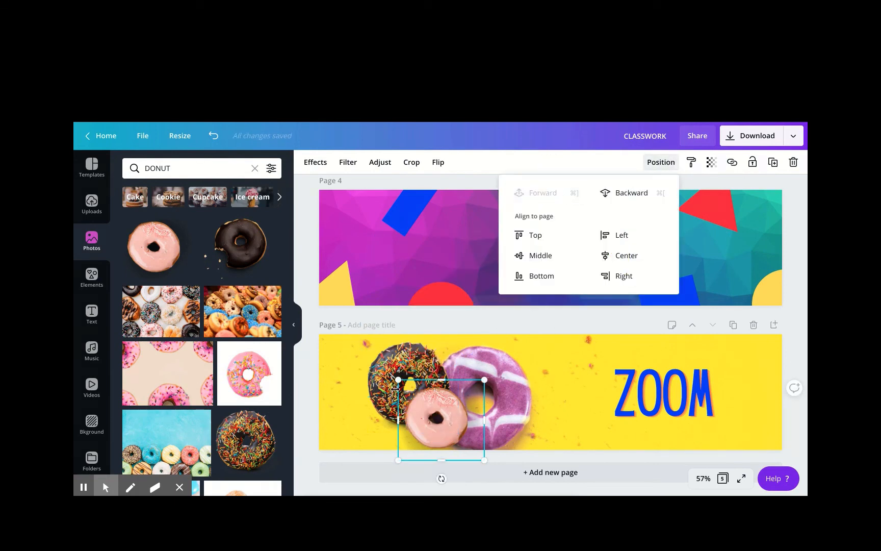
pyautogui.moveTo(427, 404); pyautogui.dragTo(427, 406)
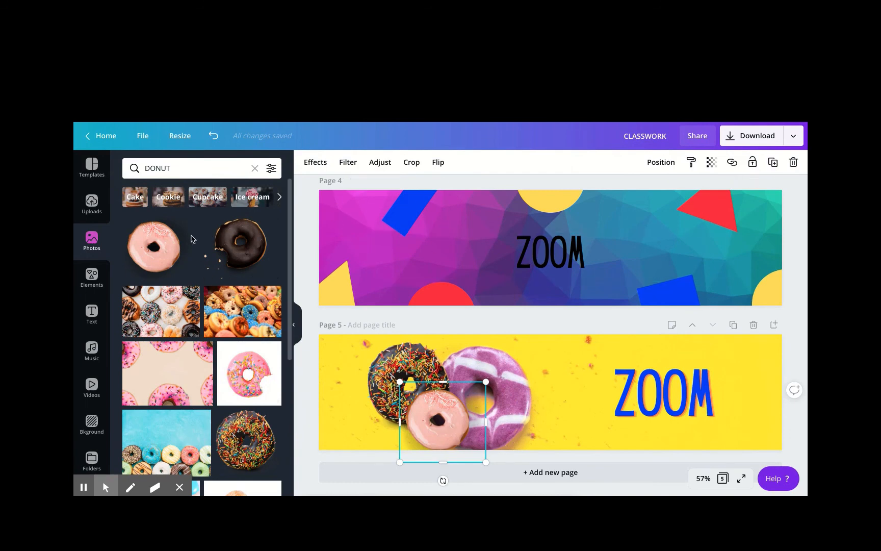
# - Open the uploaded images
pyautogui.click(88, 206)
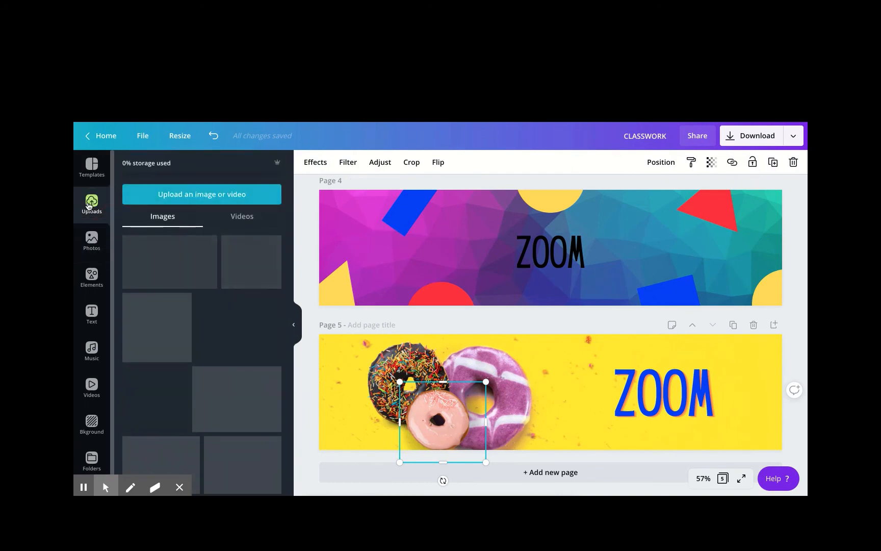